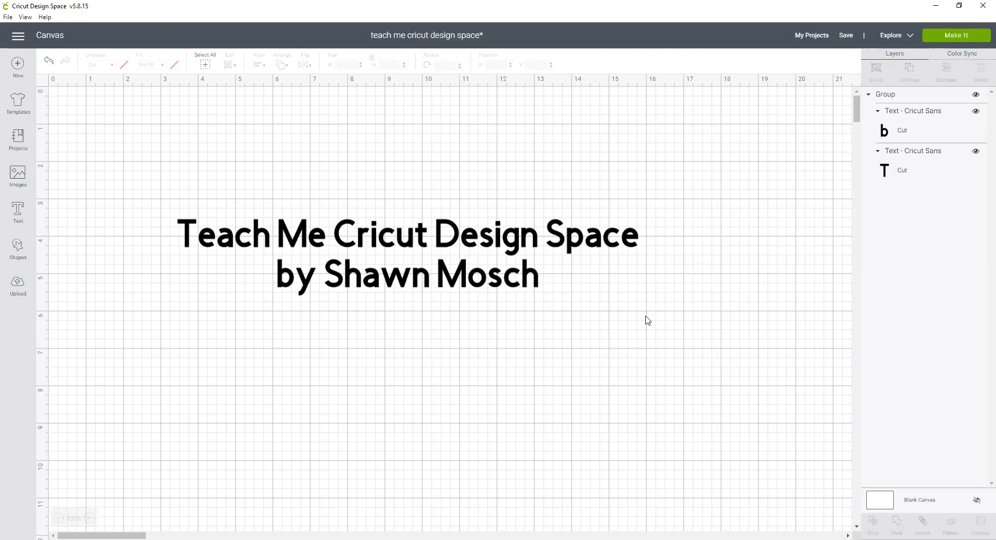
Select the title text group and hide it on the canvas.
{"action": "left_click", "coordinate": [502, 283]}
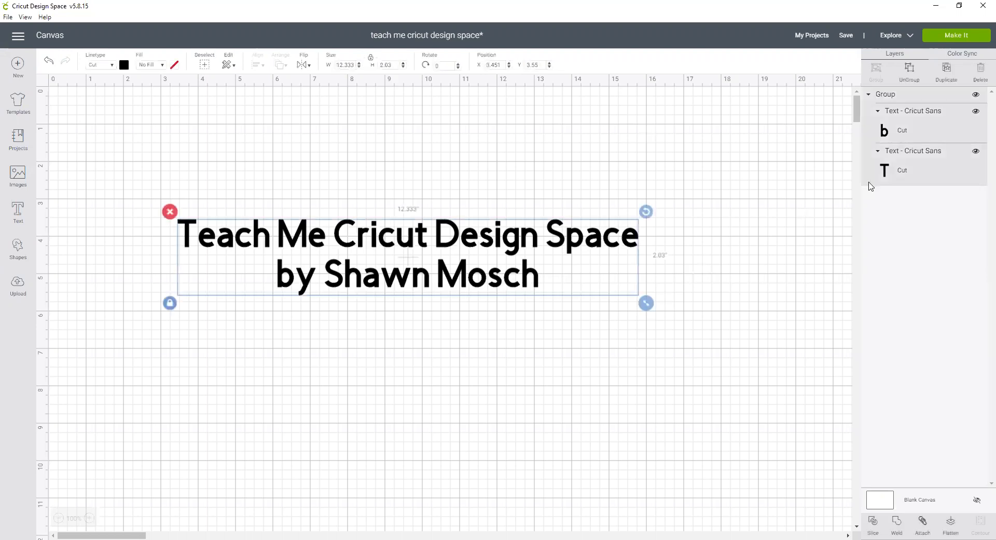
{"action": "left_click", "coordinate": [977, 95]}
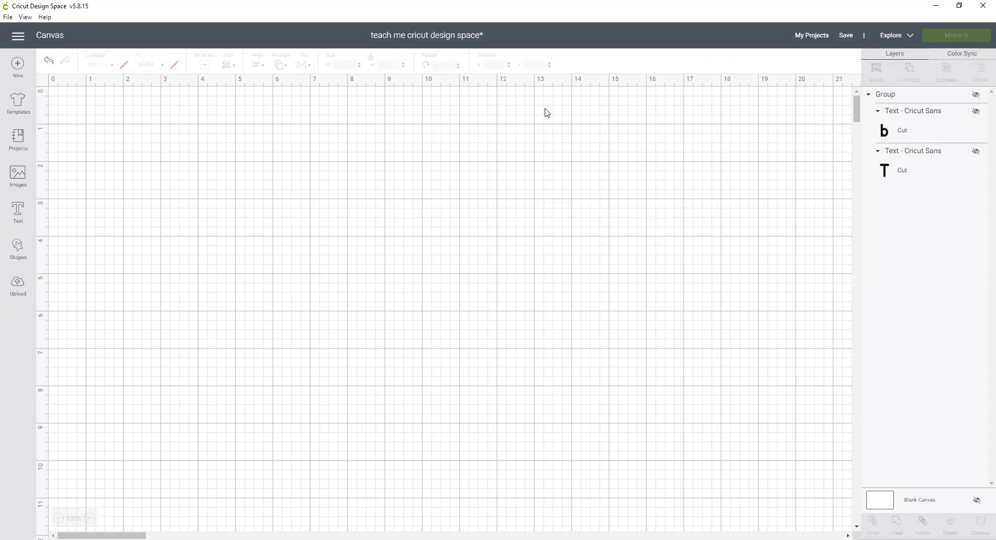
Upload Sunburst.jpg from the Templates folder as a new image and choose the Simple image type.
{"action": "left_click", "coordinate": [19, 292]}
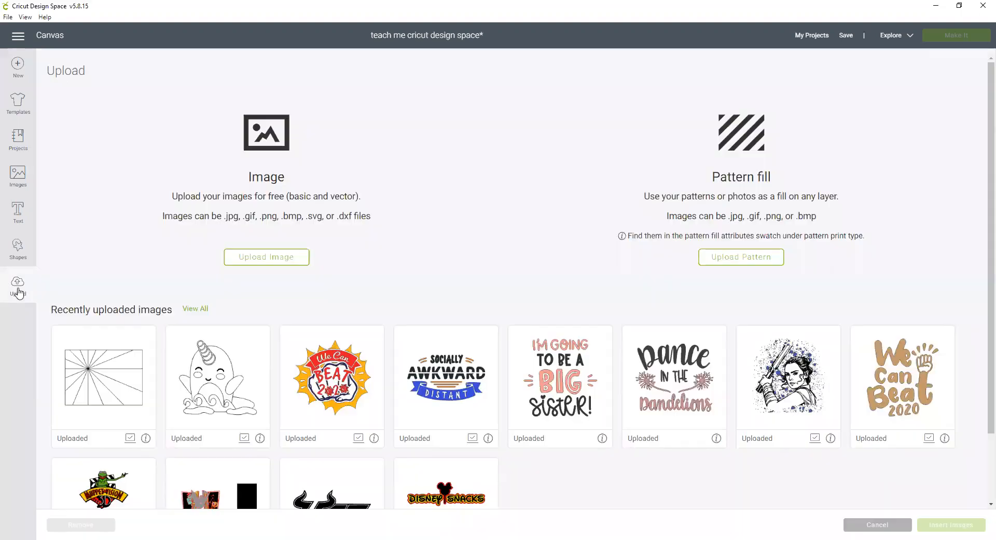
{"action": "left_click", "coordinate": [253, 263]}
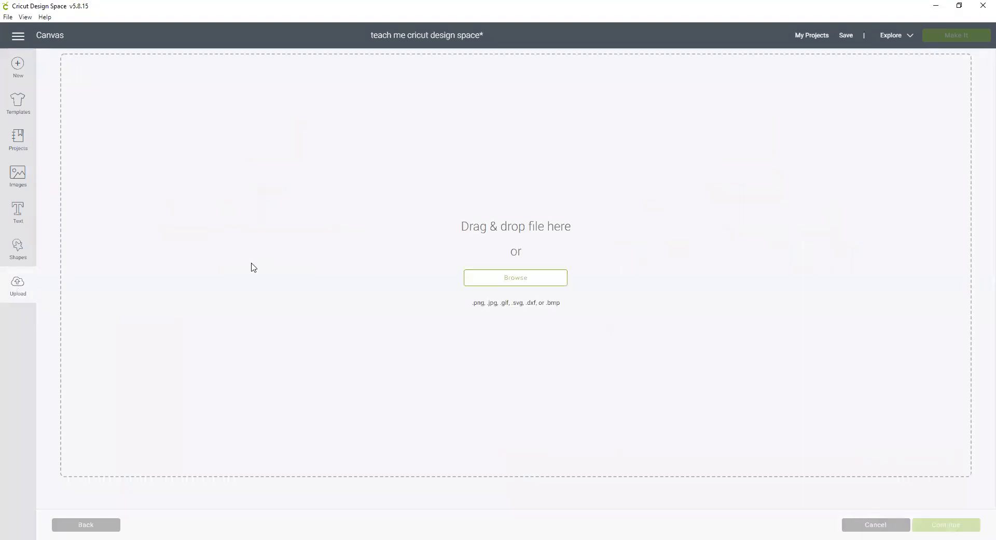
{"action": "left_click", "coordinate": [510, 286]}
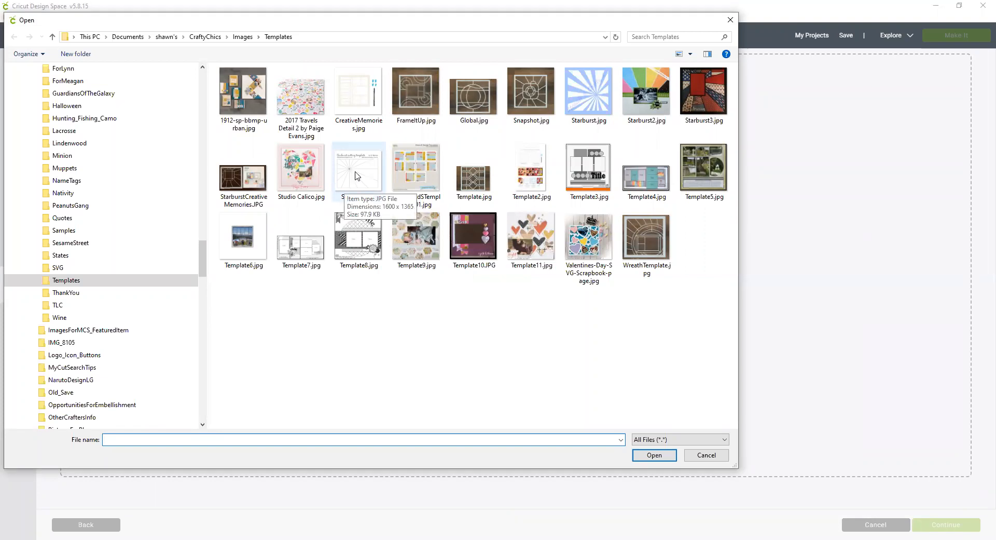
{"action": "left_click", "coordinate": [357, 175]}
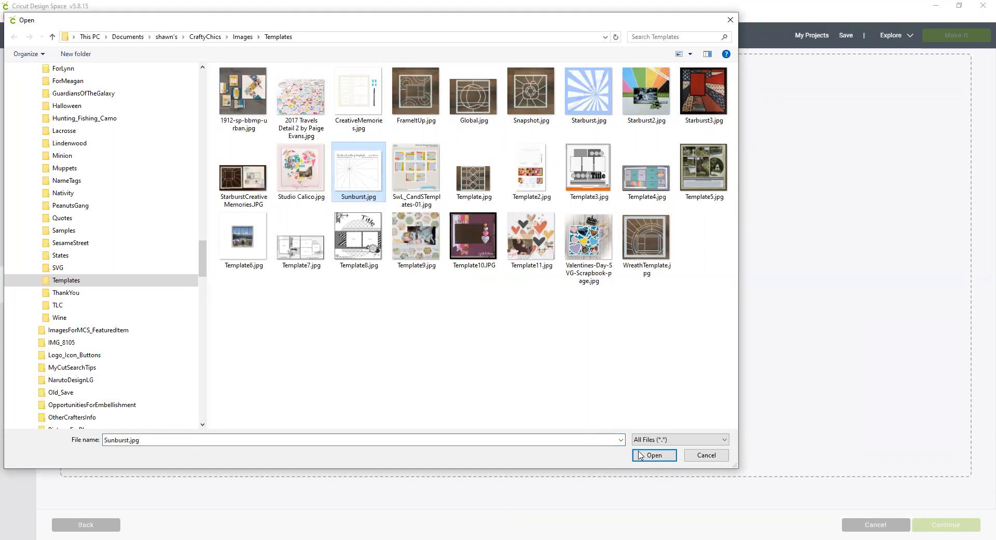
{"action": "left_click", "coordinate": [655, 459]}
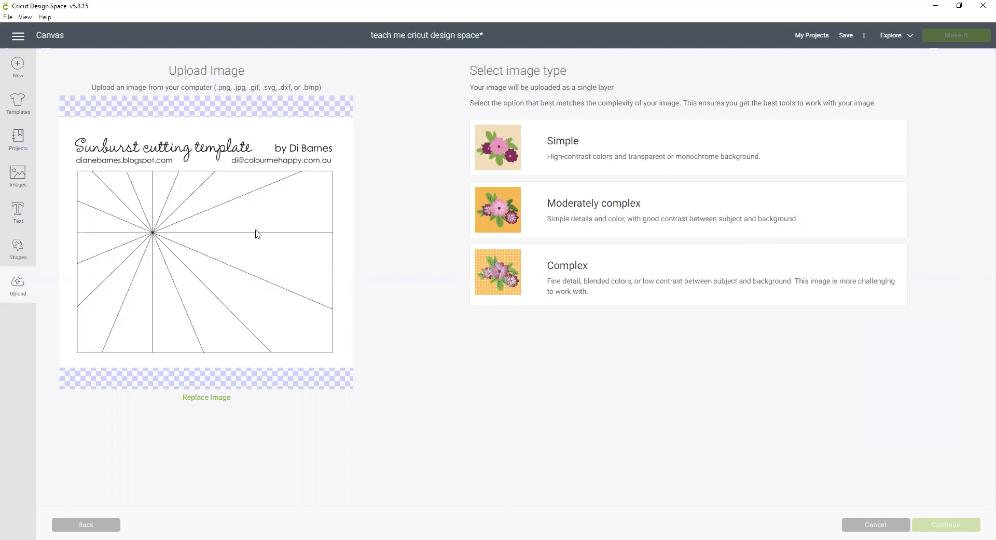
{"action": "left_click", "coordinate": [521, 156]}
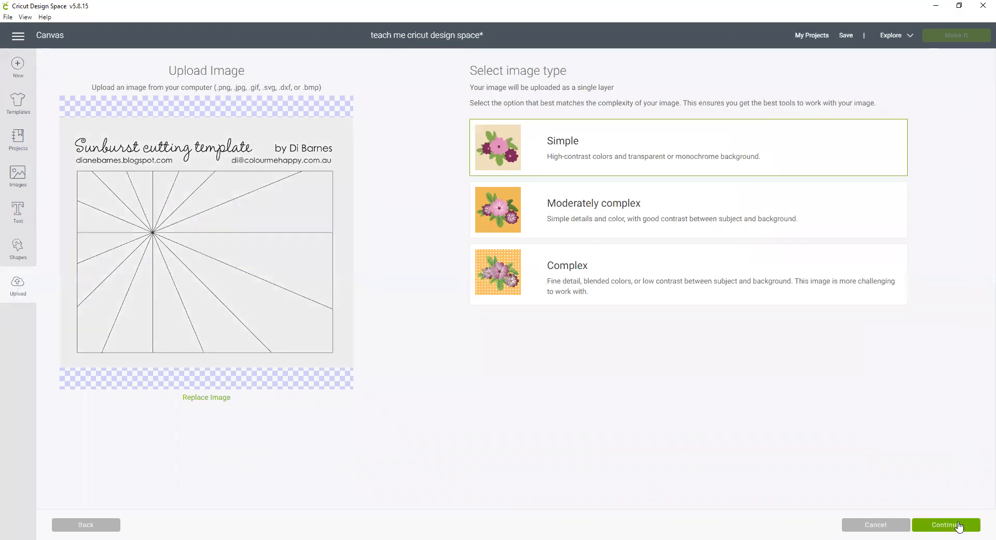
{"action": "left_click", "coordinate": [959, 525]}
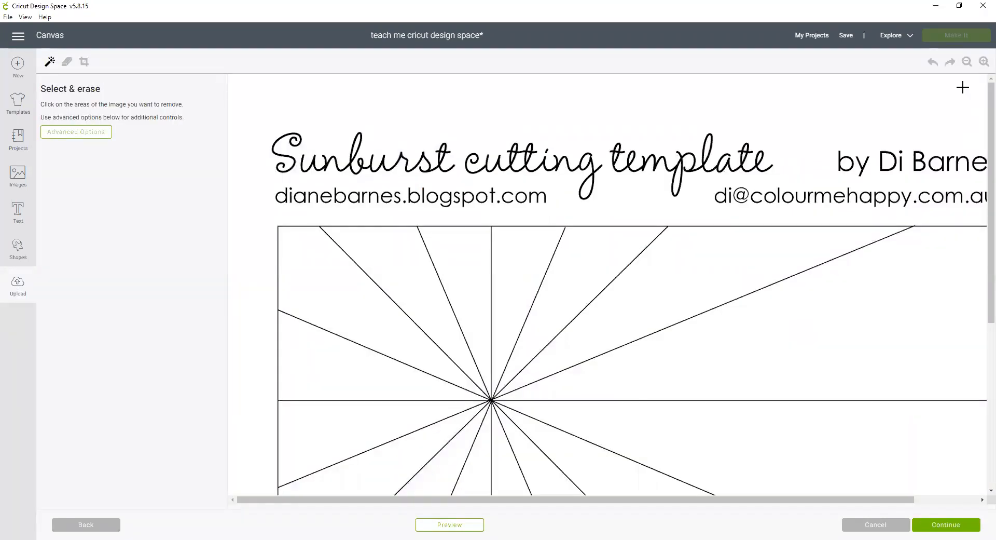
Open Advanced Options and set Reduce colors to 2 and Color tolerance to 2.
{"action": "left_click", "coordinate": [967, 63]}
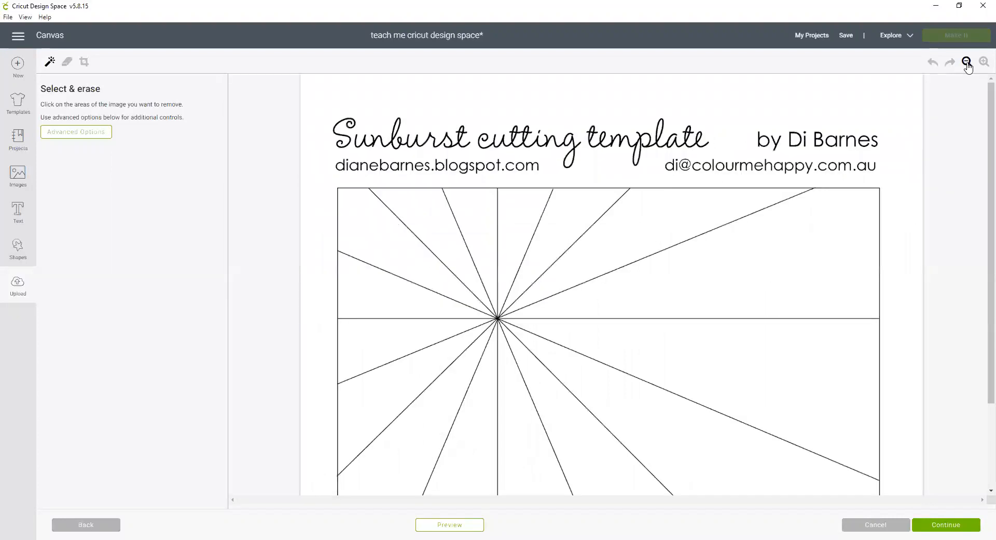
{"action": "left_click", "coordinate": [967, 62]}
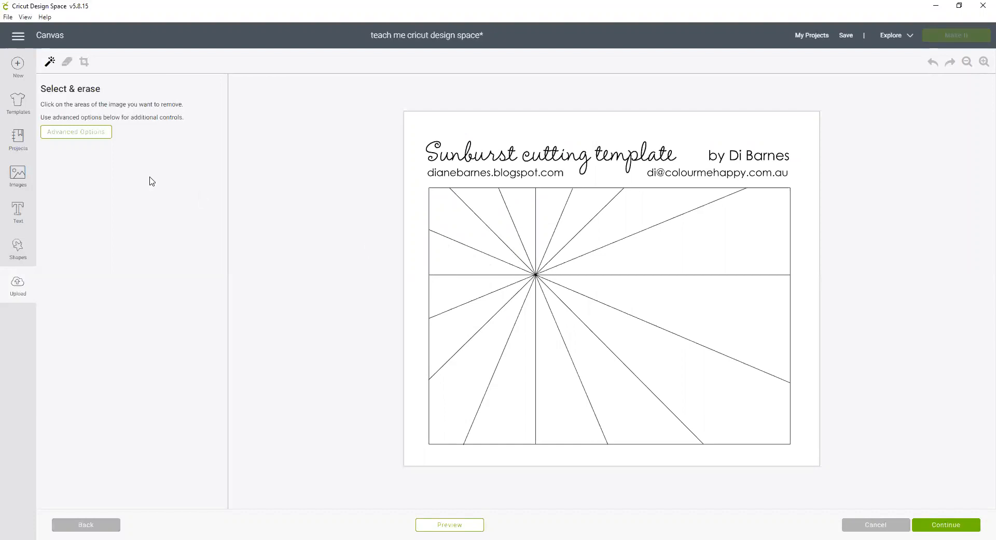
{"action": "left_click", "coordinate": [80, 136]}
{"action": "left_click", "coordinate": [81, 165]}
{"action": "left_click", "coordinate": [64, 199]}
{"action": "left_click_drag", "start_coordinate": [65, 199], "coordinate": [25, 201]}
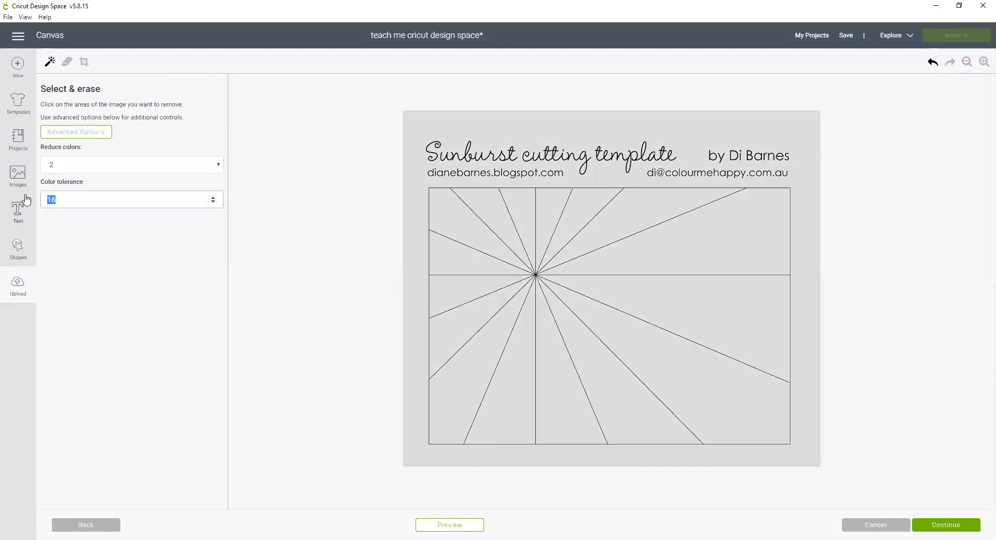
{"action": "left_click", "coordinate": [136, 167]}
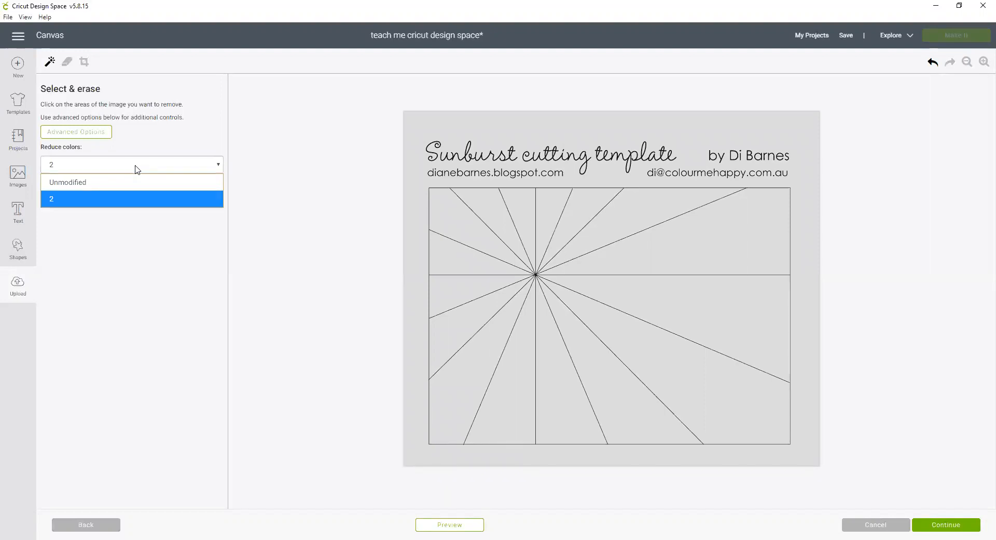
{"action": "left_click", "coordinate": [175, 273]}
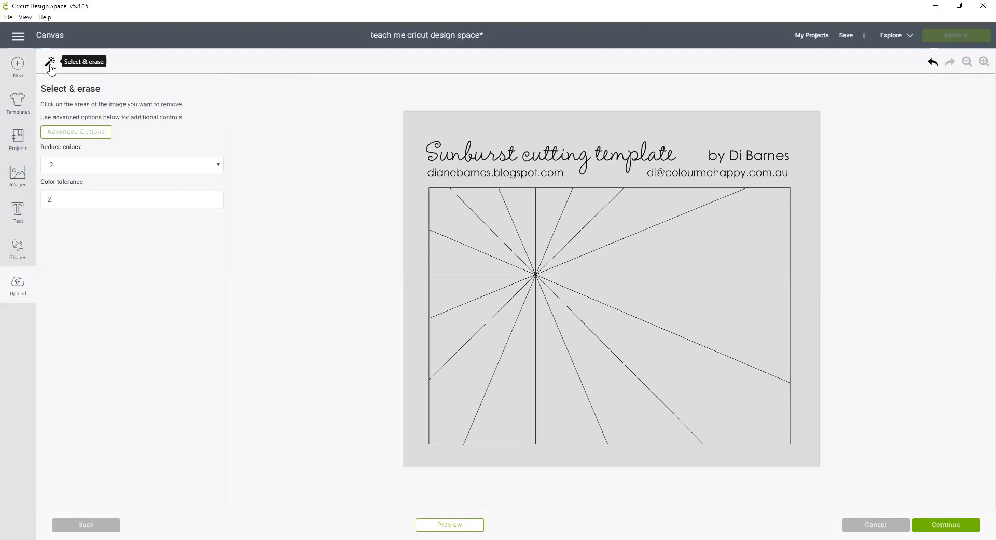
Erase the background wedges in the right and lower parts of the sunburst with Select & erase.
{"action": "left_click", "coordinate": [646, 211]}
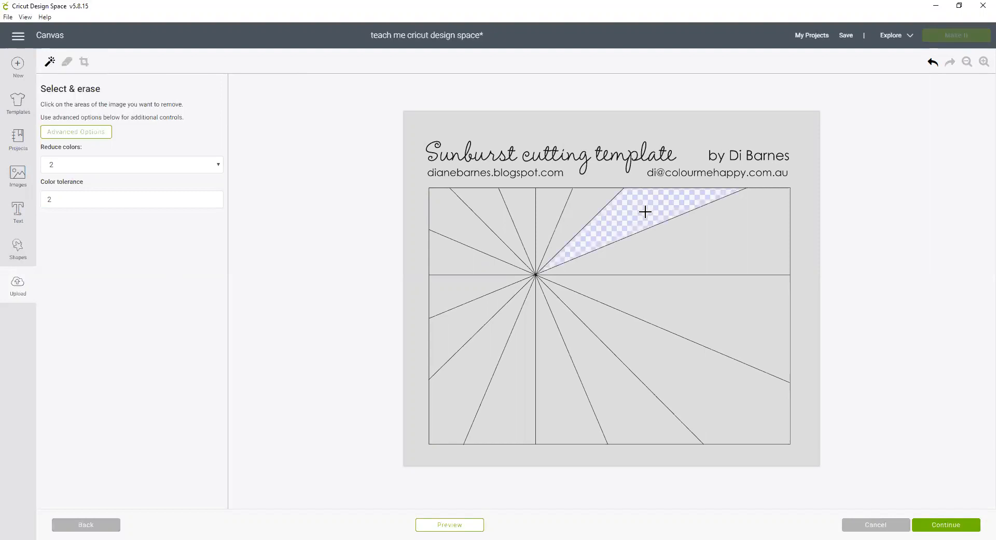
{"action": "left_click", "coordinate": [694, 239]}
{"action": "left_click", "coordinate": [704, 300]}
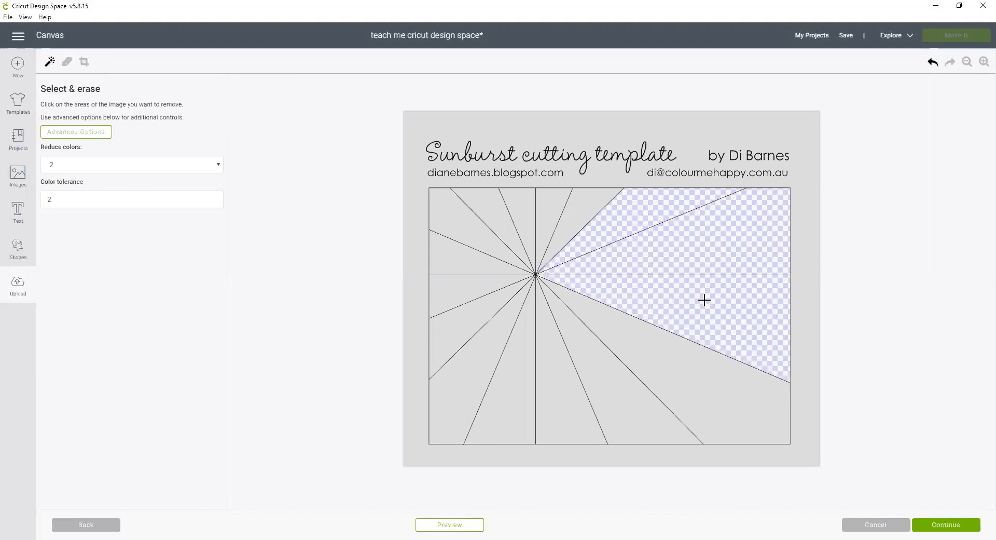
{"action": "left_click", "coordinate": [701, 381]}
{"action": "left_click", "coordinate": [615, 409]}
{"action": "left_click", "coordinate": [563, 406]}
{"action": "left_click", "coordinate": [513, 411]}
{"action": "left_click", "coordinate": [460, 385]}
{"action": "left_click", "coordinate": [451, 332]}
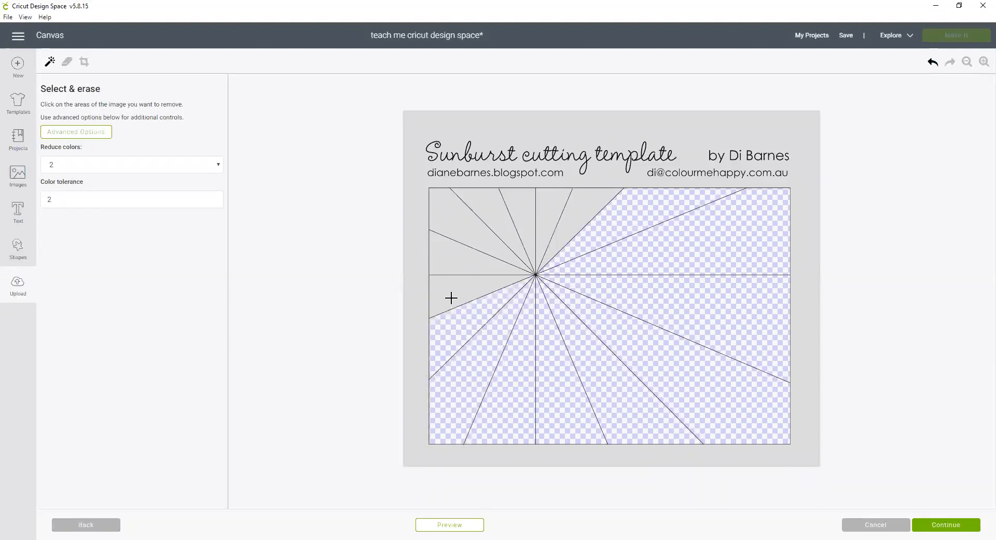
{"action": "left_click", "coordinate": [452, 292]}
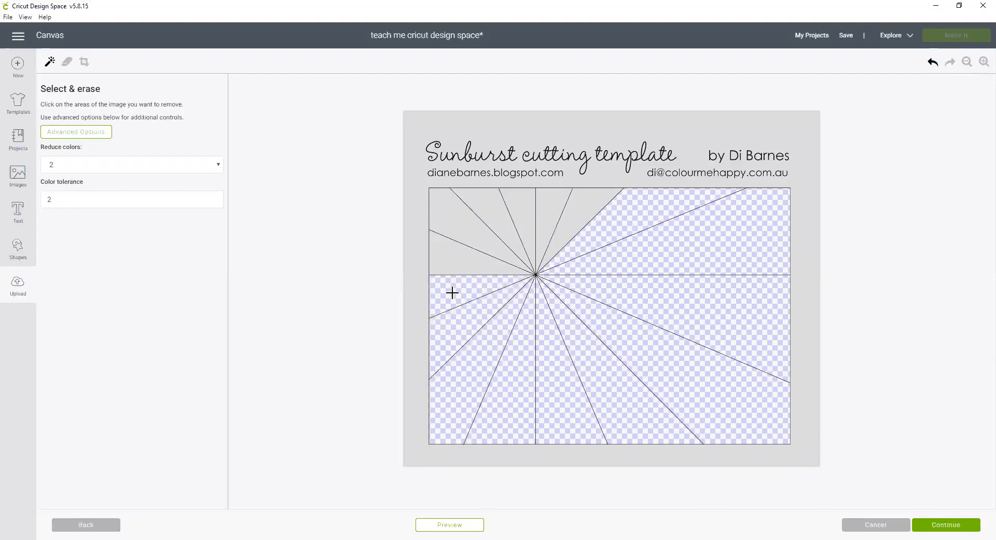
Crop the image to the sunburst grid, trimming away the title text above it.
{"action": "left_click", "coordinate": [86, 65]}
{"action": "left_click_drag", "start_coordinate": [412, 179], "coordinate": [802, 457]}
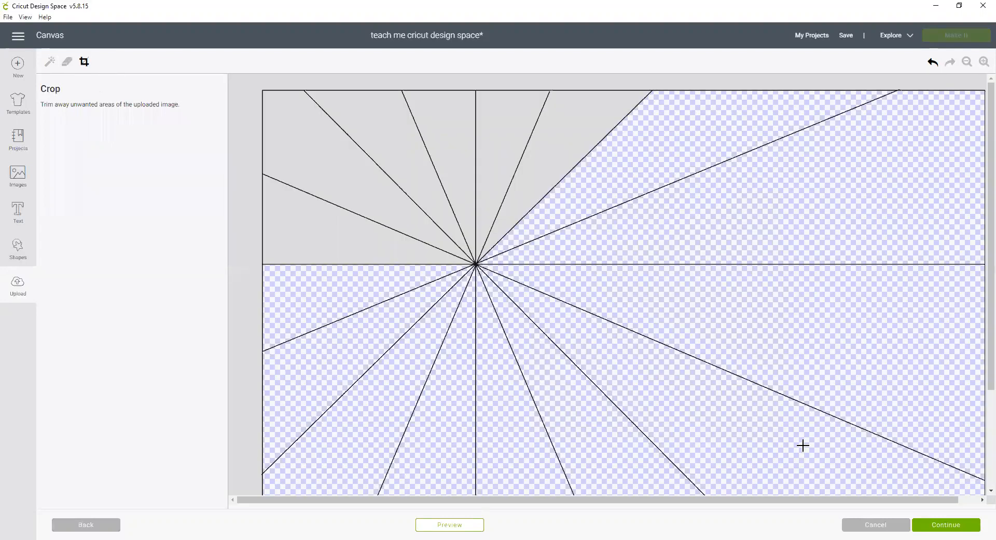
{"action": "left_click", "coordinate": [966, 62]}
{"action": "left_click", "coordinate": [966, 63]}
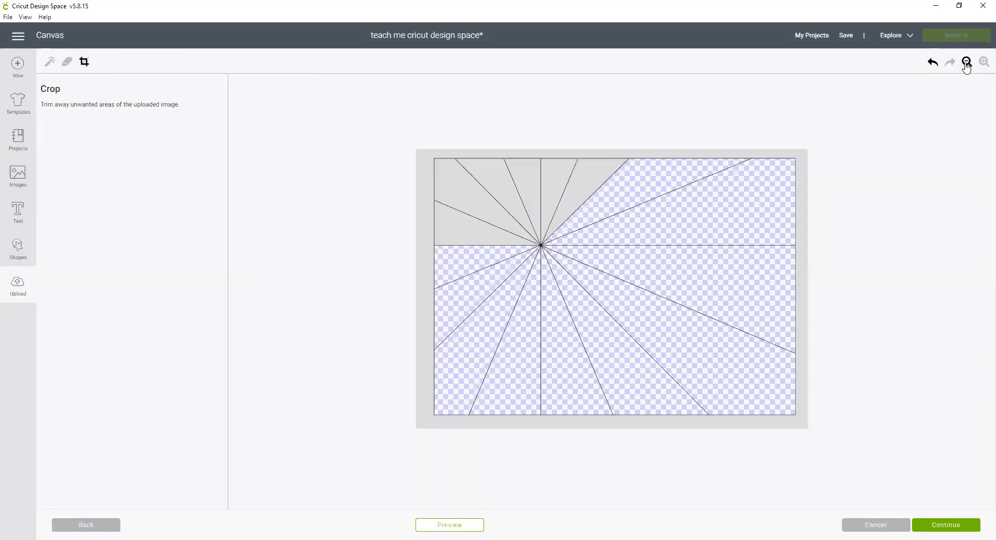
Erase the remaining upper-left wedges and the outer margin, then preview the cleaned image.
{"action": "left_click", "coordinate": [48, 64]}
{"action": "left_click", "coordinate": [586, 171]}
{"action": "left_click", "coordinate": [560, 172]}
{"action": "left_click", "coordinate": [521, 179]}
{"action": "left_click", "coordinate": [498, 185]}
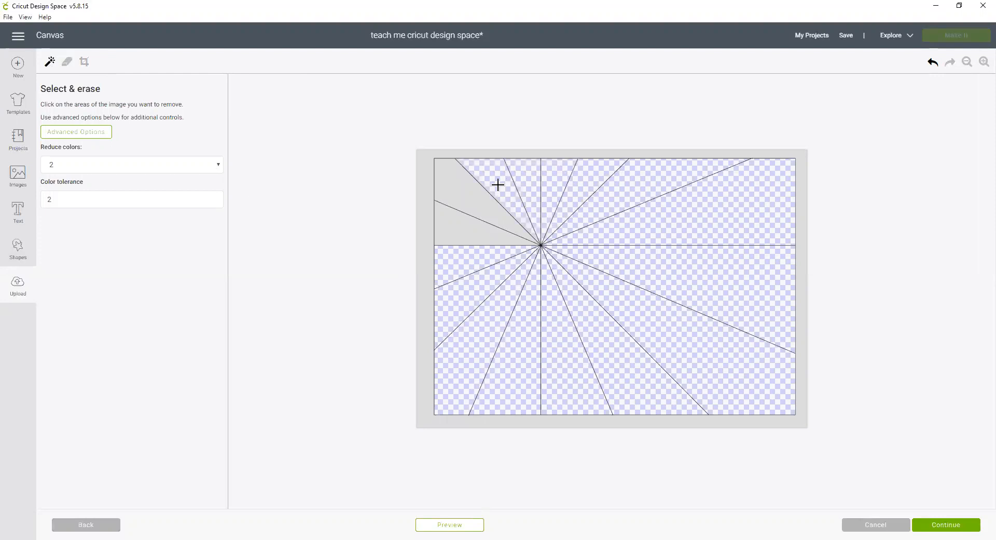
{"action": "left_click", "coordinate": [468, 190]}
{"action": "left_click", "coordinate": [454, 230]}
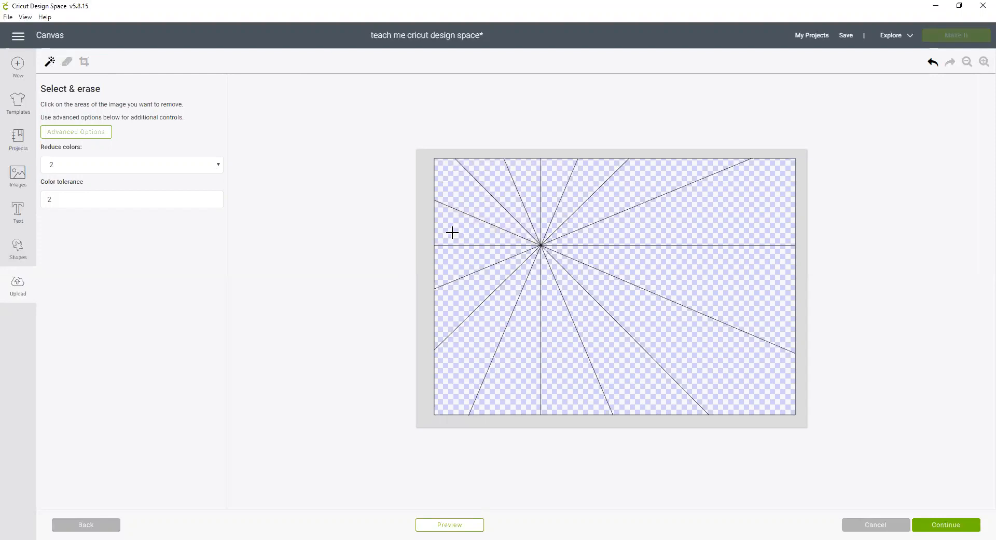
{"action": "left_click", "coordinate": [428, 208]}
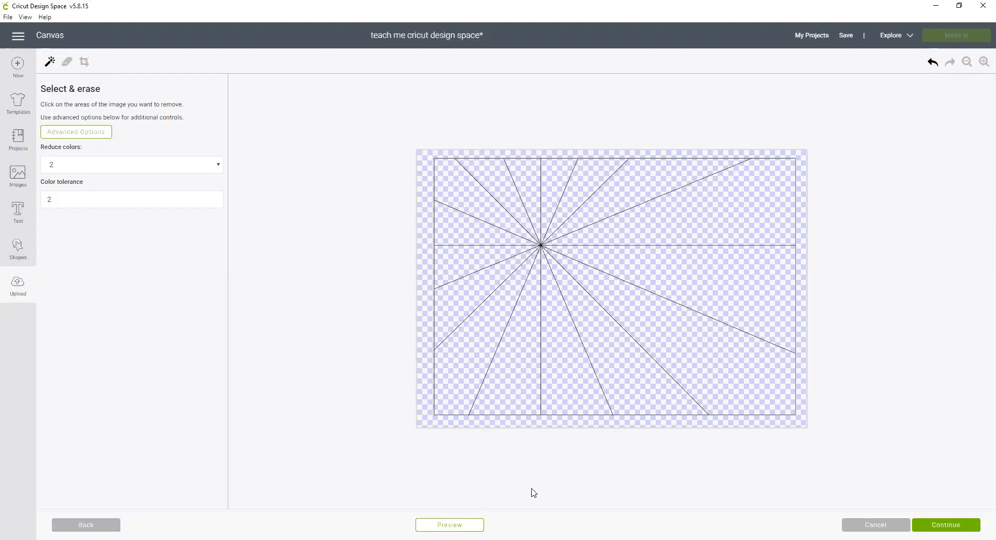
{"action": "left_click", "coordinate": [472, 525]}
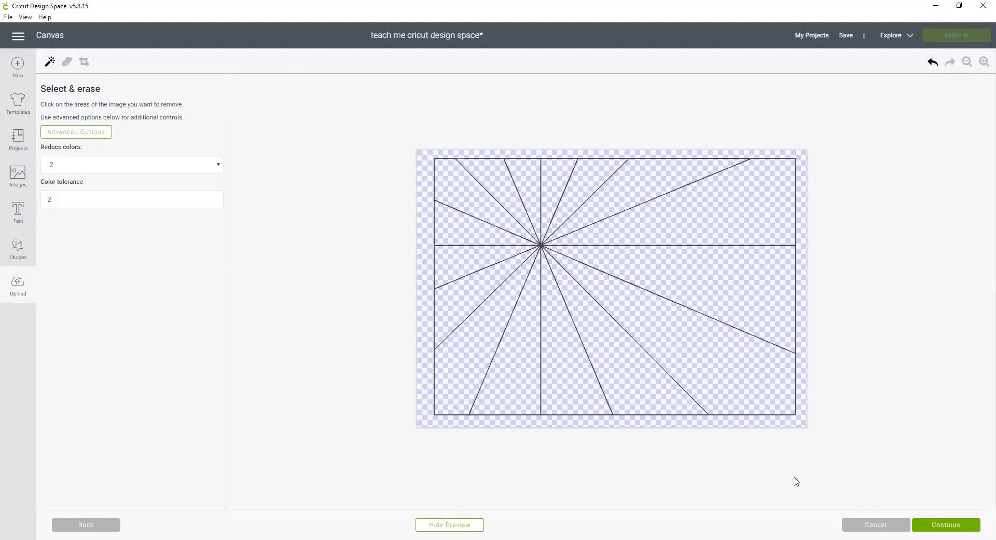
Save the upload as a Cut image named Sunburst2.
{"action": "left_click", "coordinate": [957, 525]}
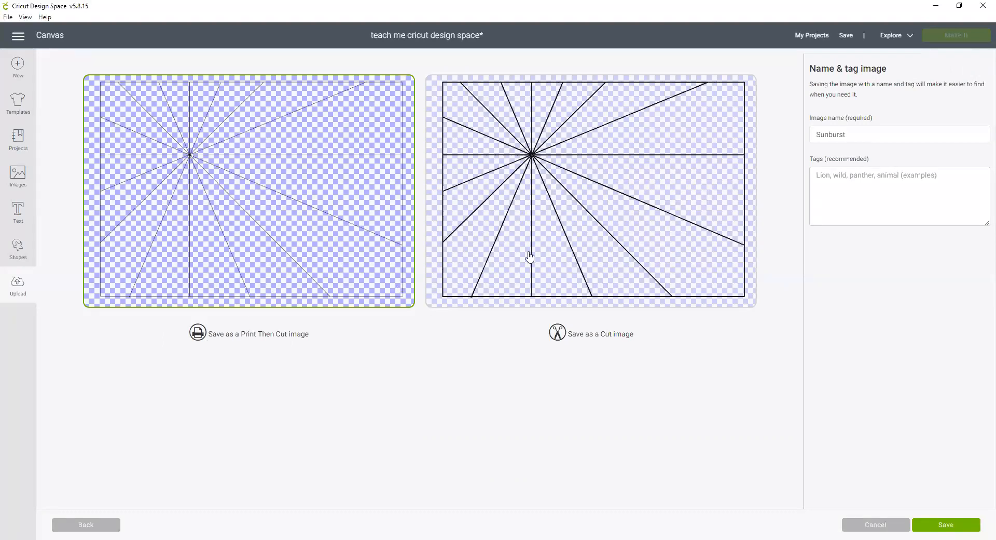
{"action": "left_click", "coordinate": [536, 279]}
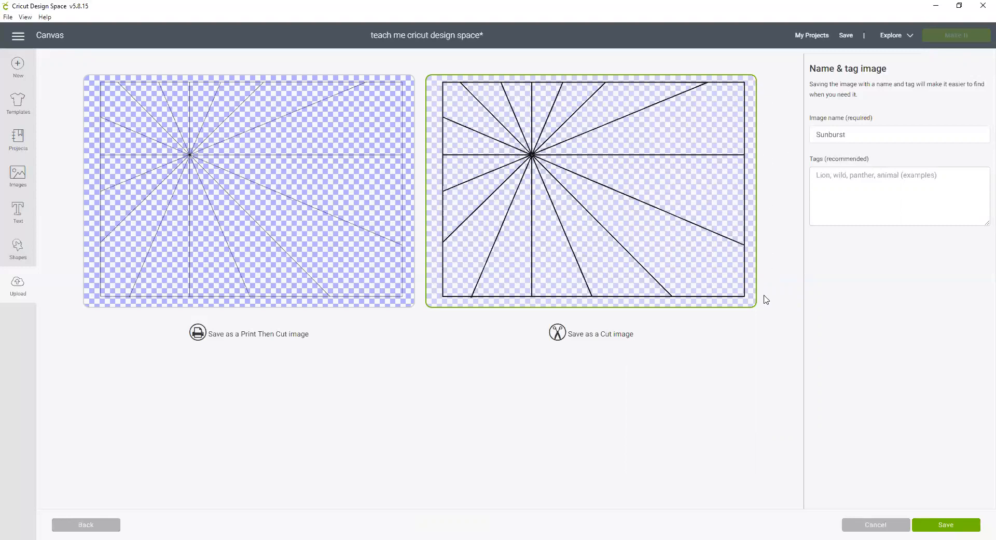
{"action": "left_click", "coordinate": [885, 134]}
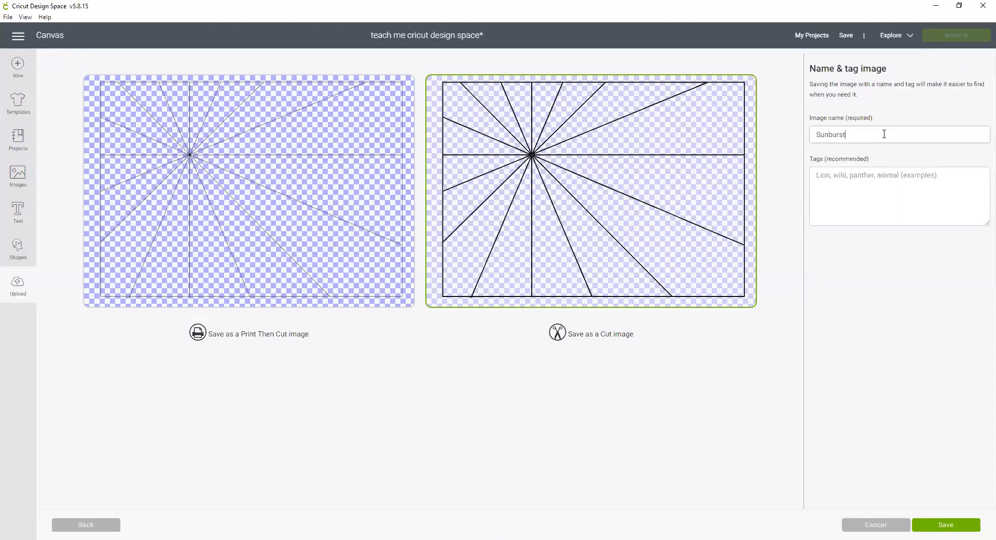
{"action": "left_click", "coordinate": [884, 191]}
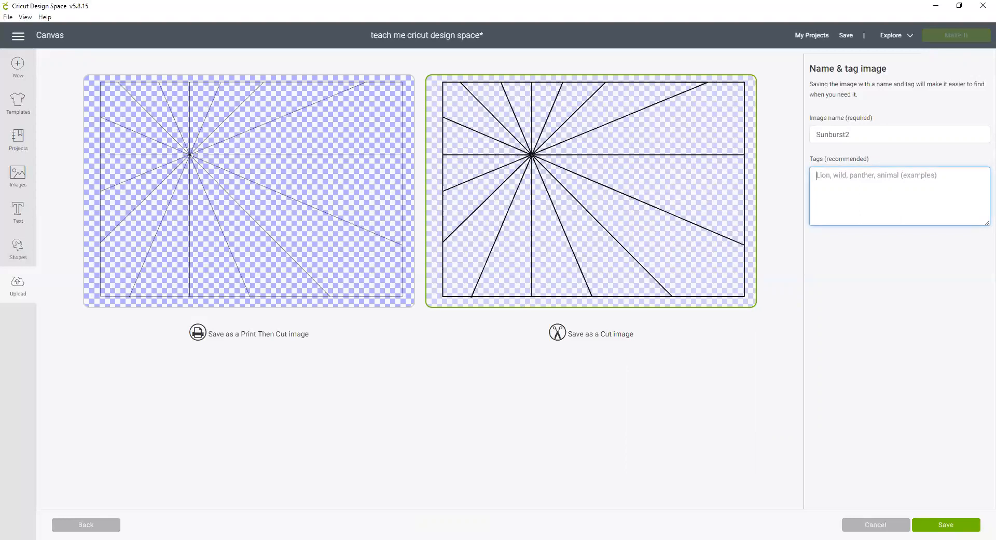
{"action": "left_click", "coordinate": [955, 525]}
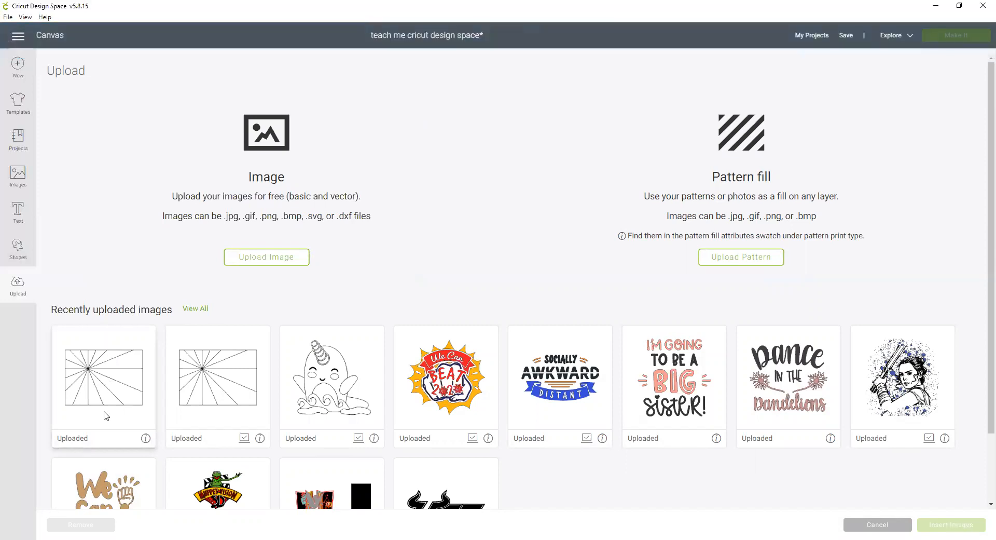
Insert the new sunburst upload onto the canvas, select it, and open its Contour dialog.
{"action": "left_click", "coordinate": [106, 416]}
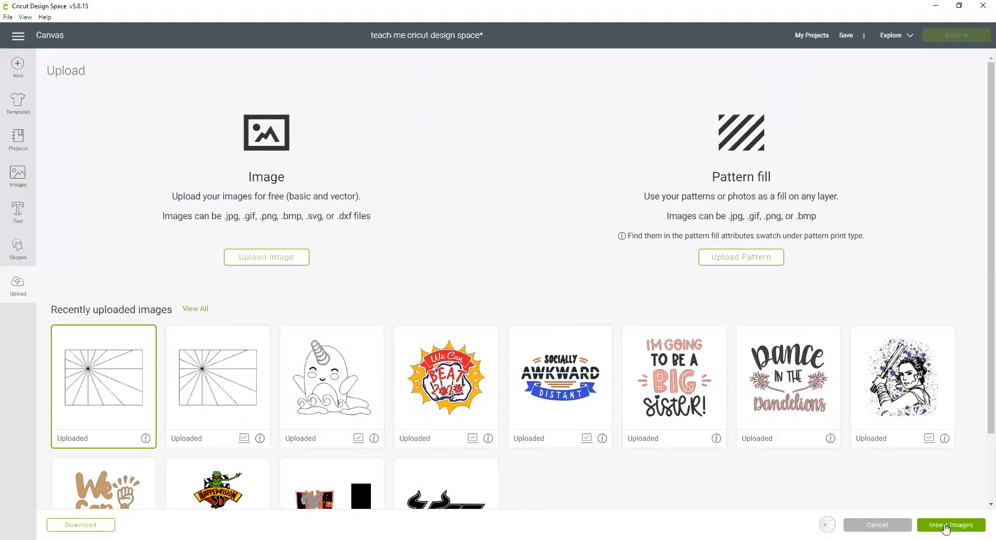
{"action": "left_click", "coordinate": [945, 526]}
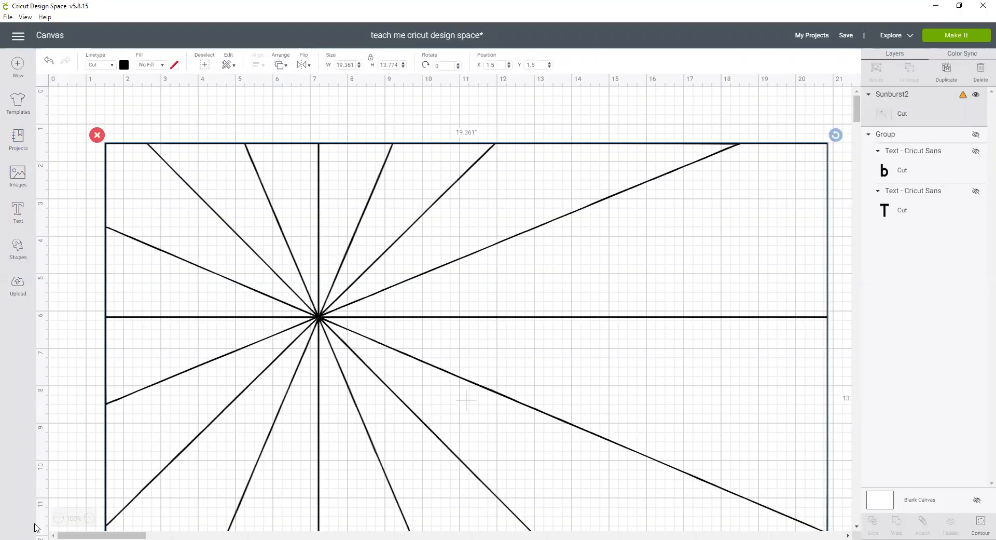
{"action": "left_click", "coordinate": [59, 518]}
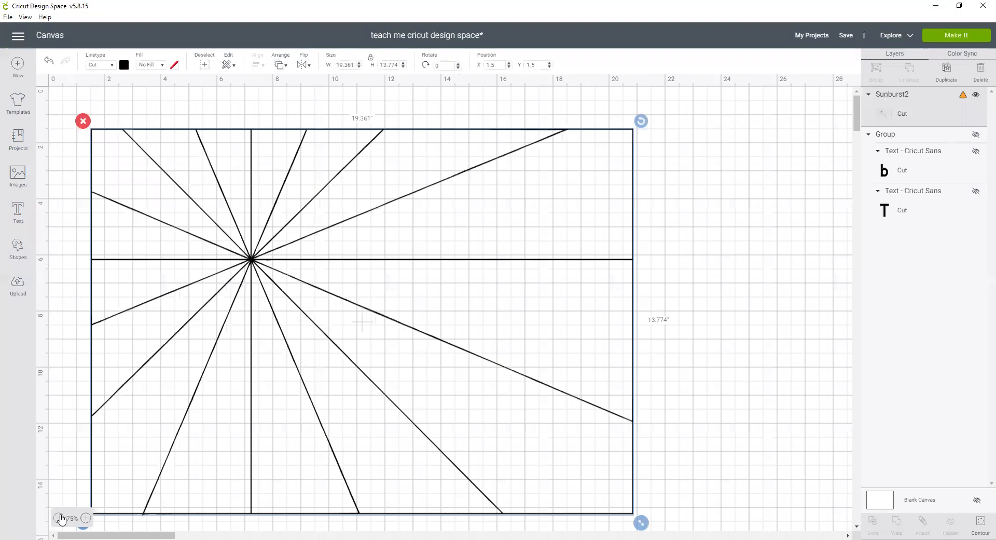
{"action": "left_click", "coordinate": [59, 518]}
{"action": "left_click", "coordinate": [206, 472]}
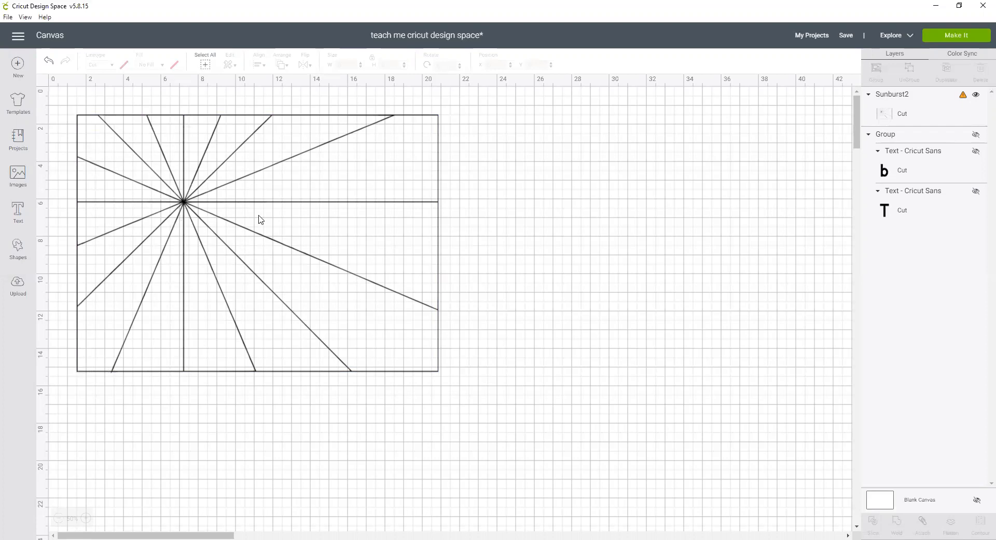
{"action": "left_click", "coordinate": [186, 208]}
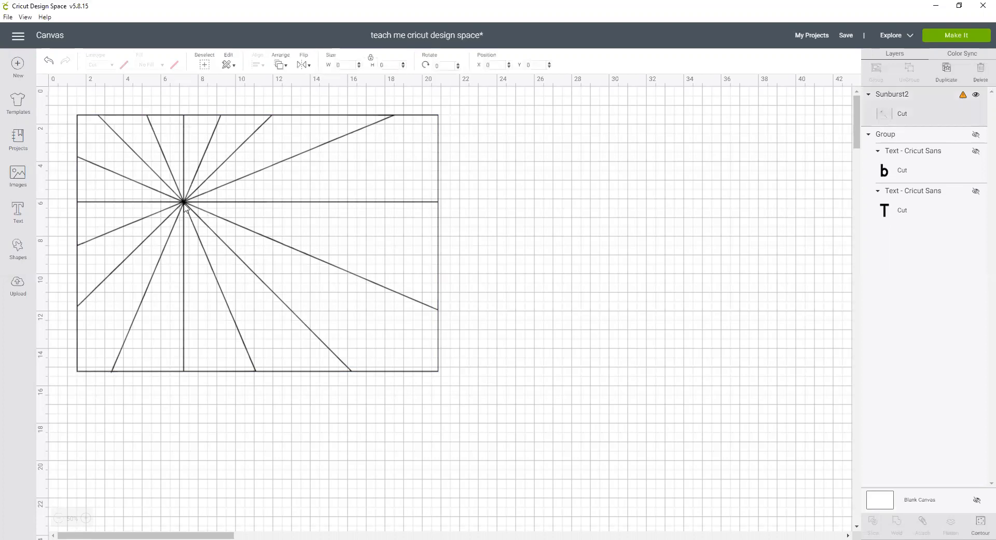
{"action": "left_click", "coordinate": [984, 527]}
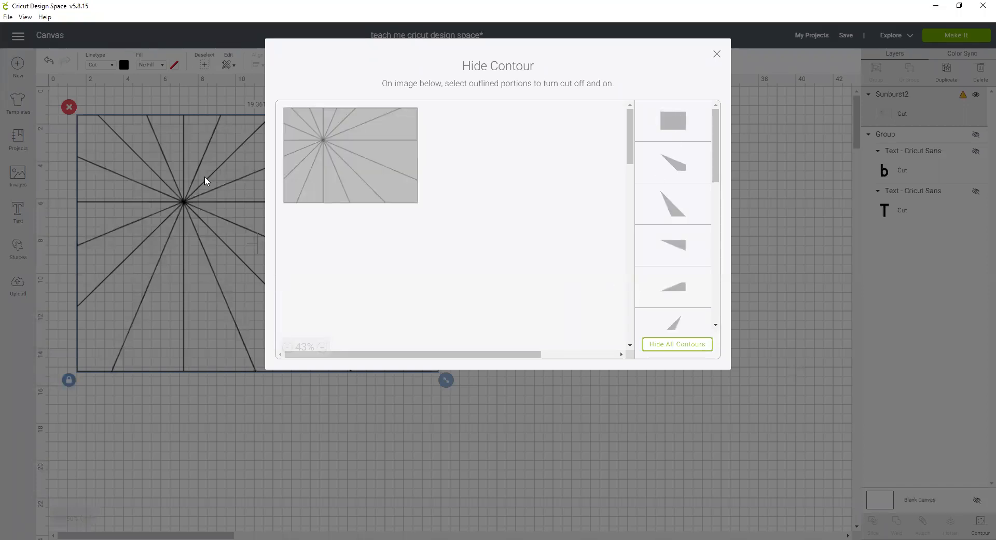
Hide the outer rectangle contour of the sunburst and close the Contour dialog.
{"action": "left_click", "coordinate": [675, 131]}
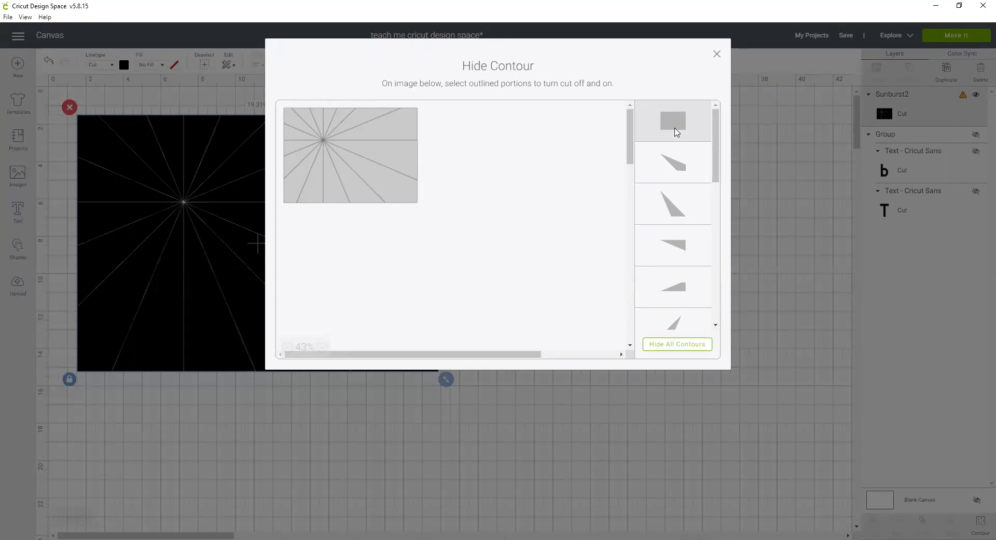
{"action": "left_click", "coordinate": [717, 54]}
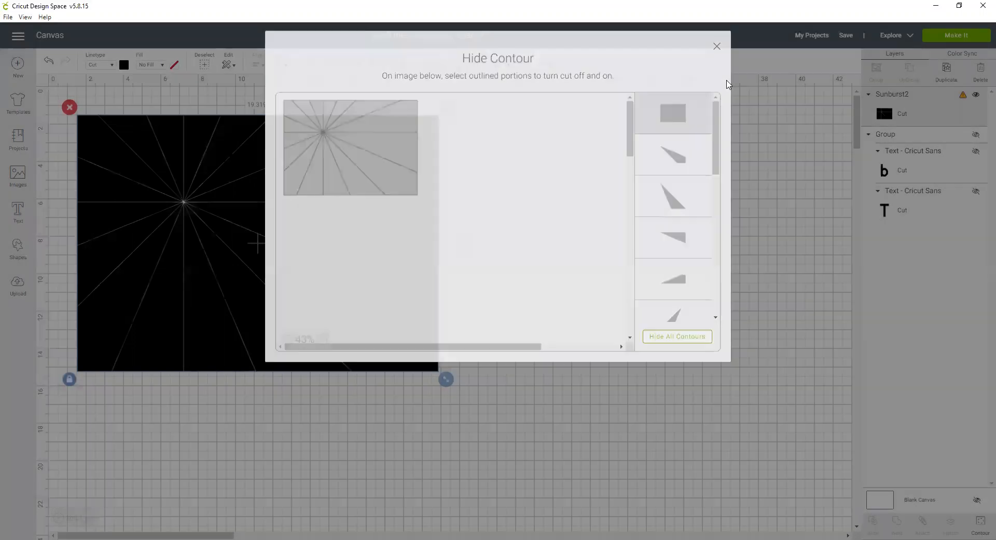
Reopen Contour and hide the wedges to the right of and above the sunburst center.
{"action": "left_click_drag", "start_coordinate": [406, 234], "coordinate": [404, 261]}
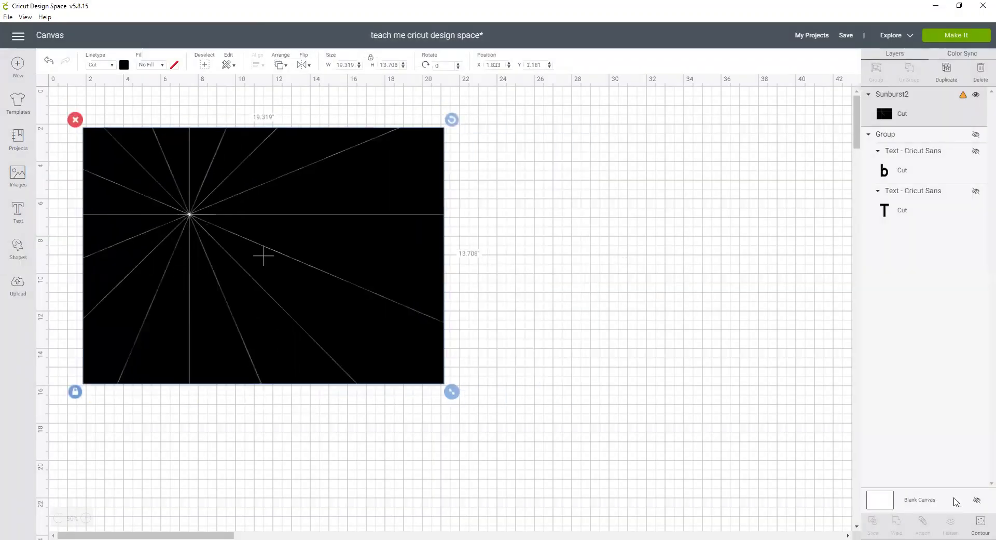
{"action": "left_click", "coordinate": [981, 523]}
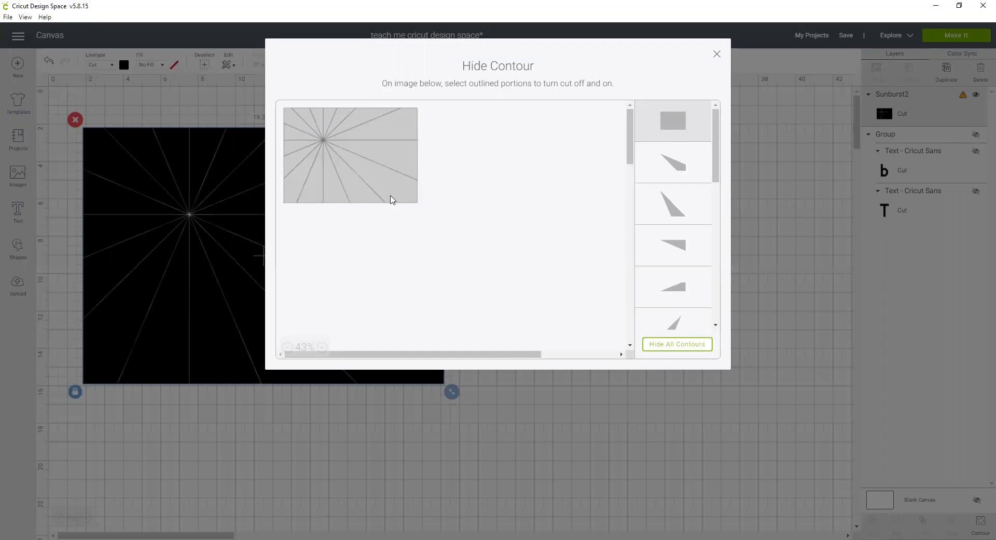
{"action": "left_click", "coordinate": [406, 166]}
{"action": "left_click", "coordinate": [406, 131]}
{"action": "left_click", "coordinate": [353, 115]}
{"action": "left_click", "coordinate": [386, 186]}
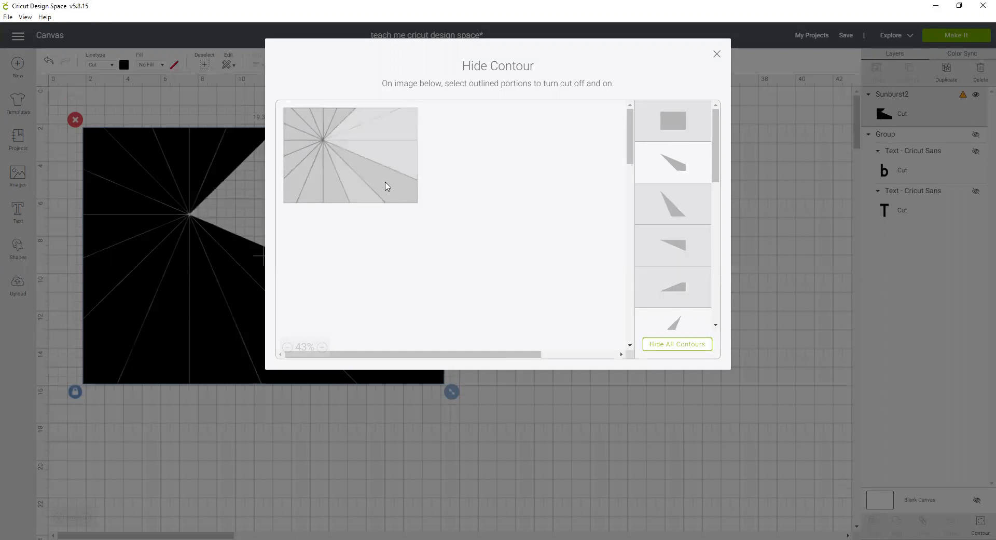
{"action": "left_click", "coordinate": [391, 192]}
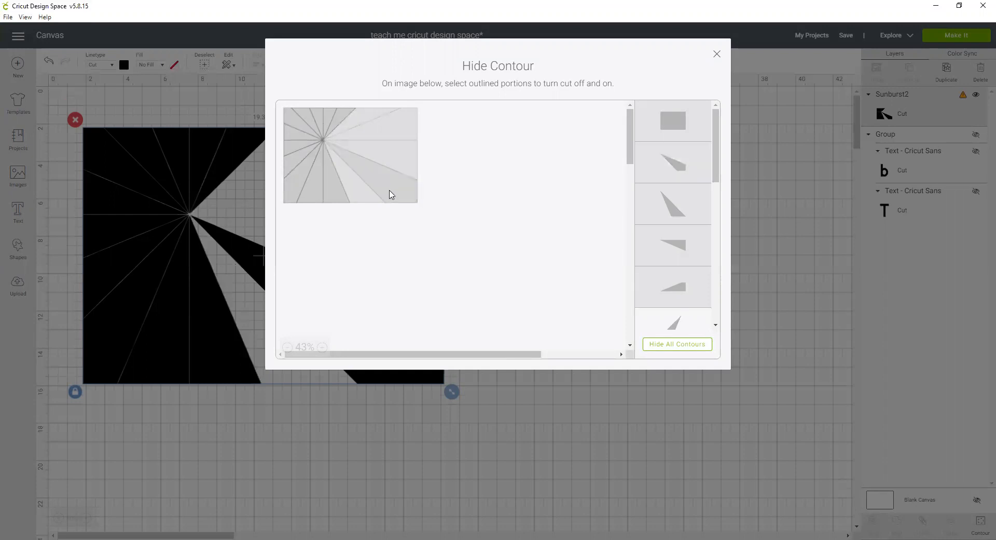
{"action": "left_click", "coordinate": [338, 203]}
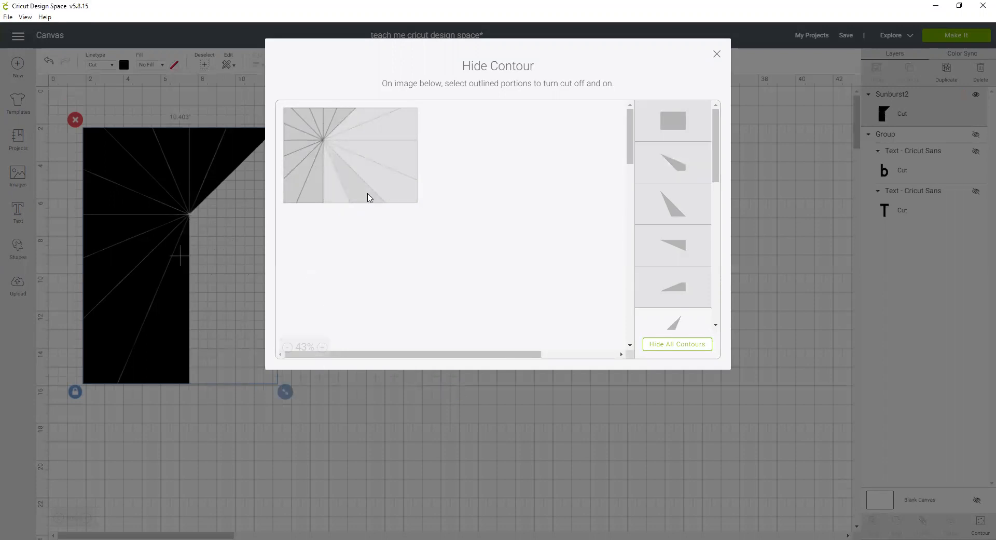
Zoom the preview, hide the remaining right-hand contour so only the left strip stays, and close the dialog.
{"action": "left_click", "coordinate": [321, 346]}
{"action": "left_click", "coordinate": [322, 349]}
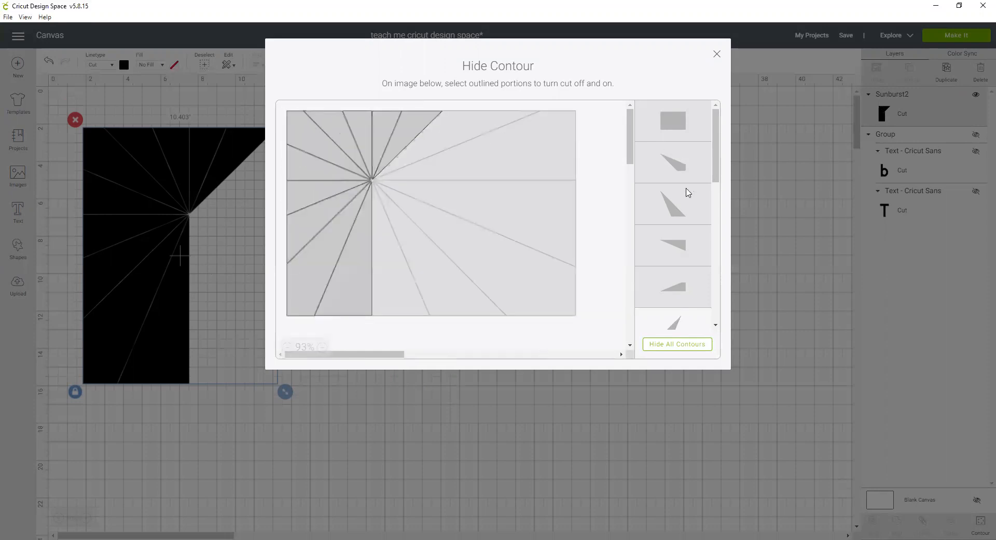
{"action": "scroll", "coordinate": [689, 196], "scroll_direction": "down", "scroll_amount": 4}
{"action": "scroll", "coordinate": [690, 197], "scroll_direction": "down", "scroll_amount": 4}
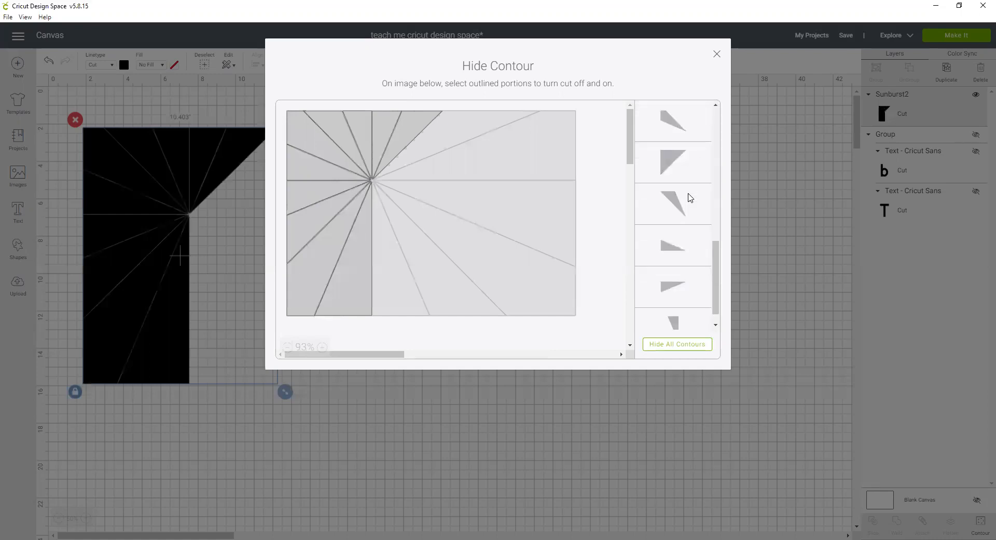
{"action": "left_click", "coordinate": [682, 151]}
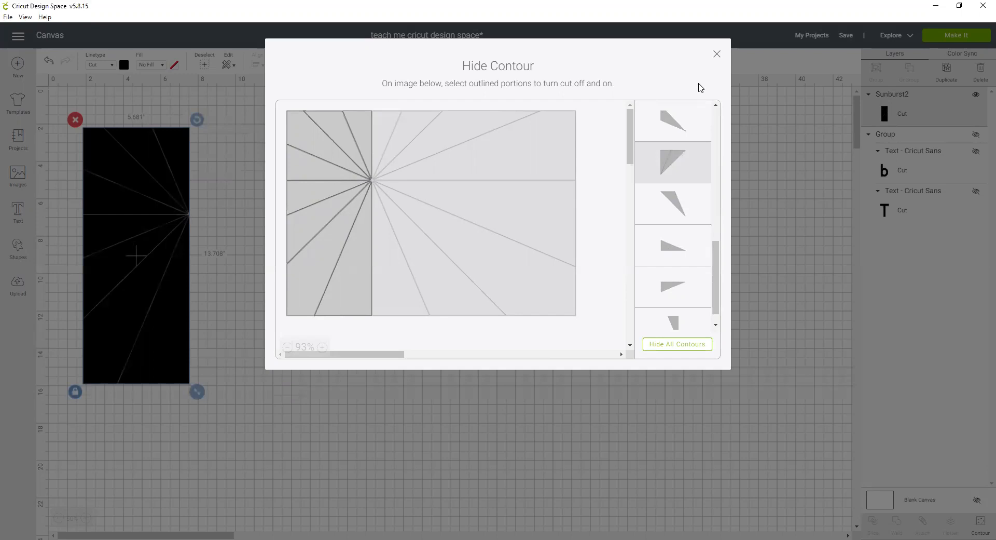
{"action": "left_click", "coordinate": [717, 54]}
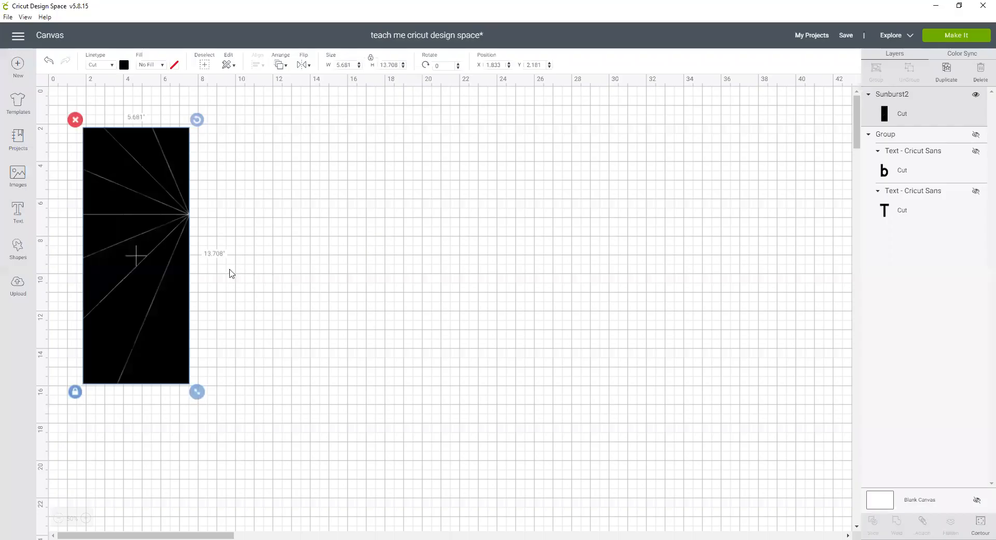
Move the sunburst strip and resize it proportionally to a height of 12 inches.
{"action": "left_click_drag", "start_coordinate": [167, 296], "coordinate": [266, 324]}
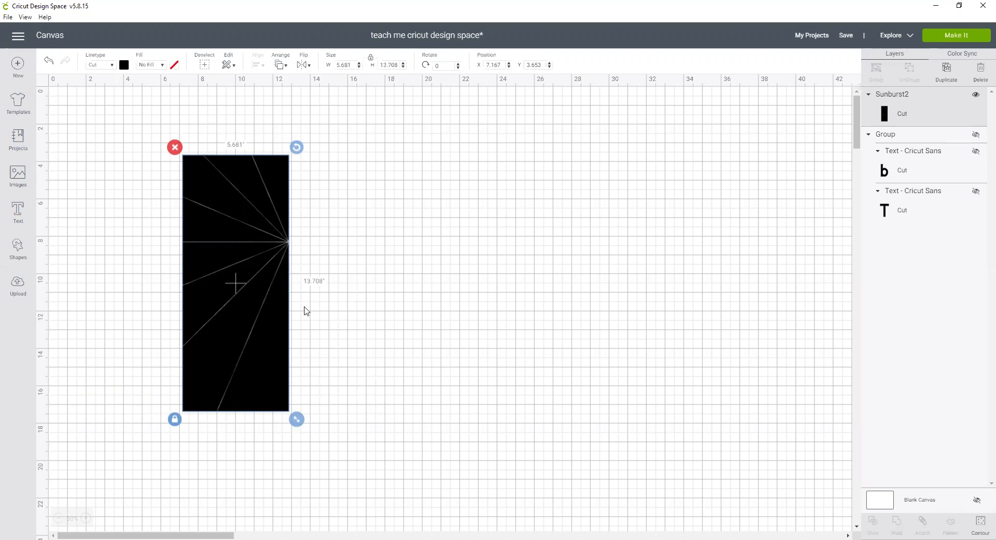
{"action": "left_click_drag", "start_coordinate": [295, 415], "coordinate": [278, 389]}
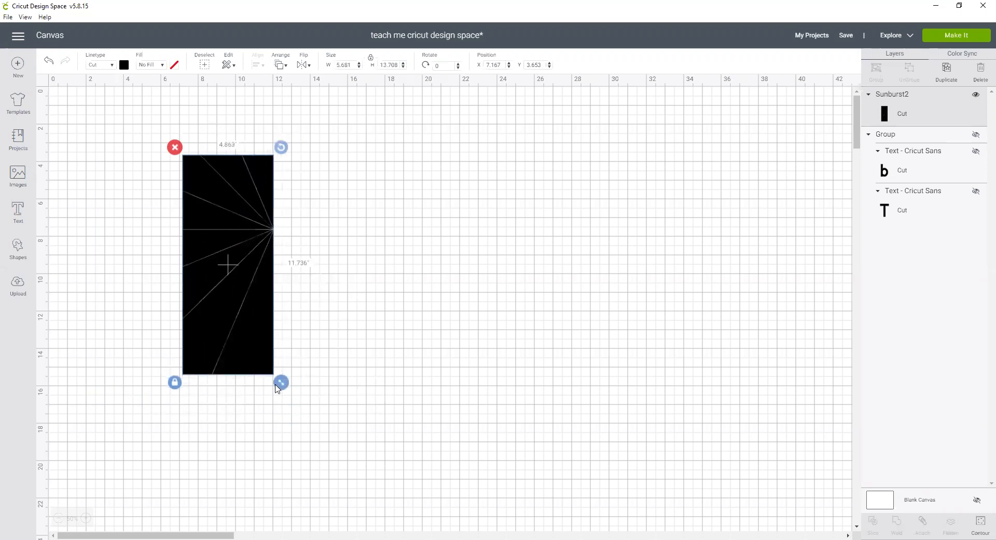
{"action": "double_click", "coordinate": [378, 65]}
{"action": "type", "text": "12"}
{"action": "key", "text": "Return"}
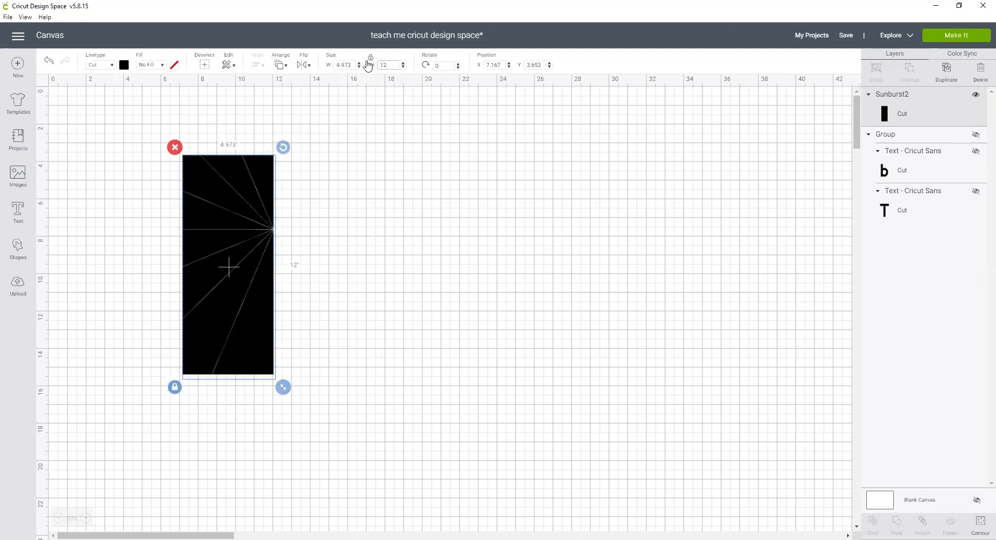
Duplicate the strip twice and place the copies in a row to the right of the original.
{"action": "left_click", "coordinate": [478, 232]}
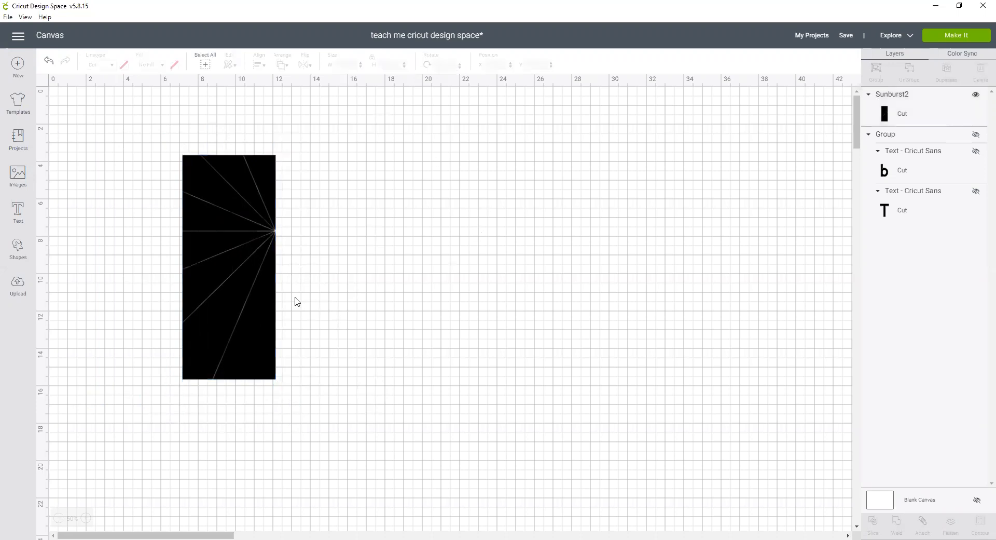
{"action": "left_click", "coordinate": [248, 300]}
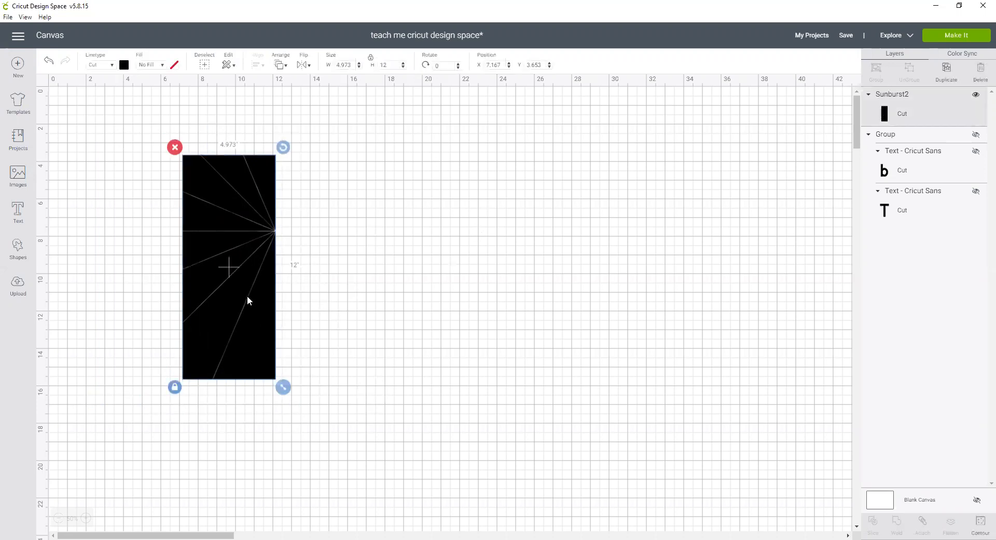
{"action": "right_click", "coordinate": [247, 295]}
{"action": "left_click", "coordinate": [265, 251]}
{"action": "left_click_drag", "start_coordinate": [243, 277], "coordinate": [343, 271]}
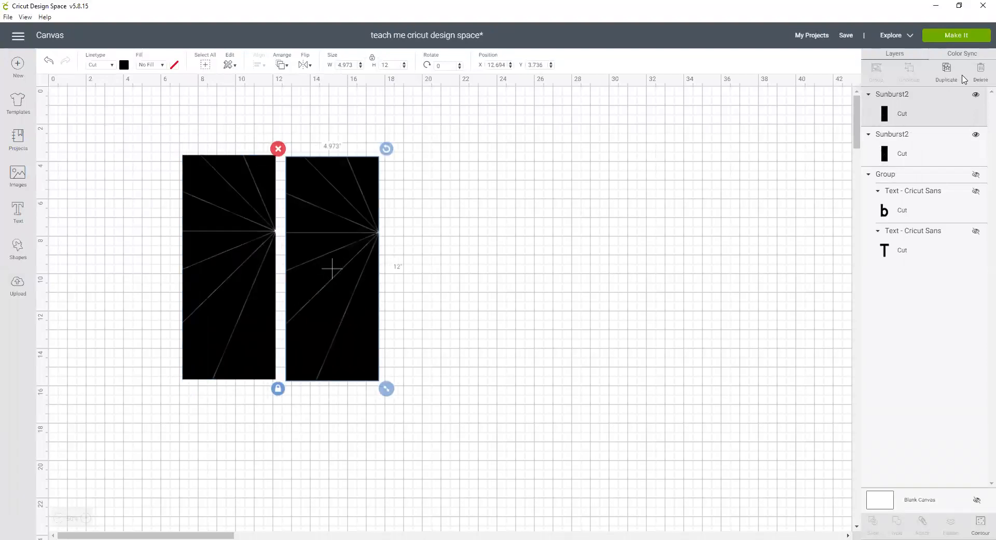
{"action": "left_click", "coordinate": [946, 69]}
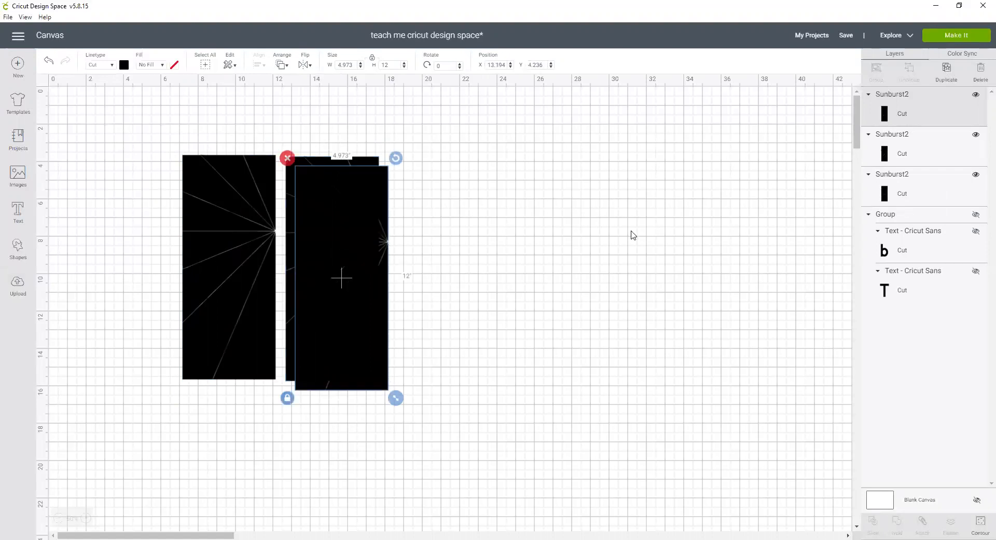
{"action": "left_click_drag", "start_coordinate": [363, 298], "coordinate": [487, 284]}
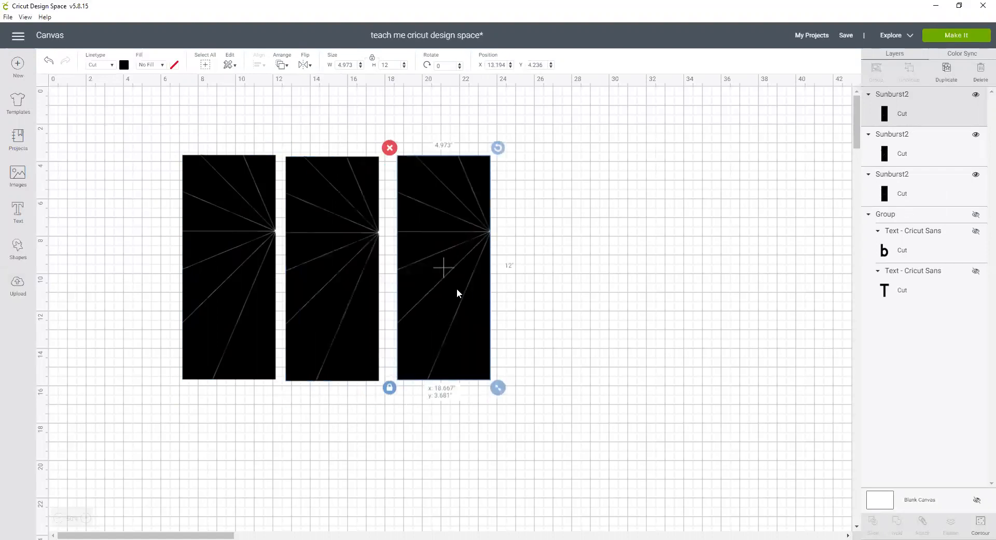
Color the middle strip dark red, #a51a1a.
{"action": "left_click", "coordinate": [334, 244]}
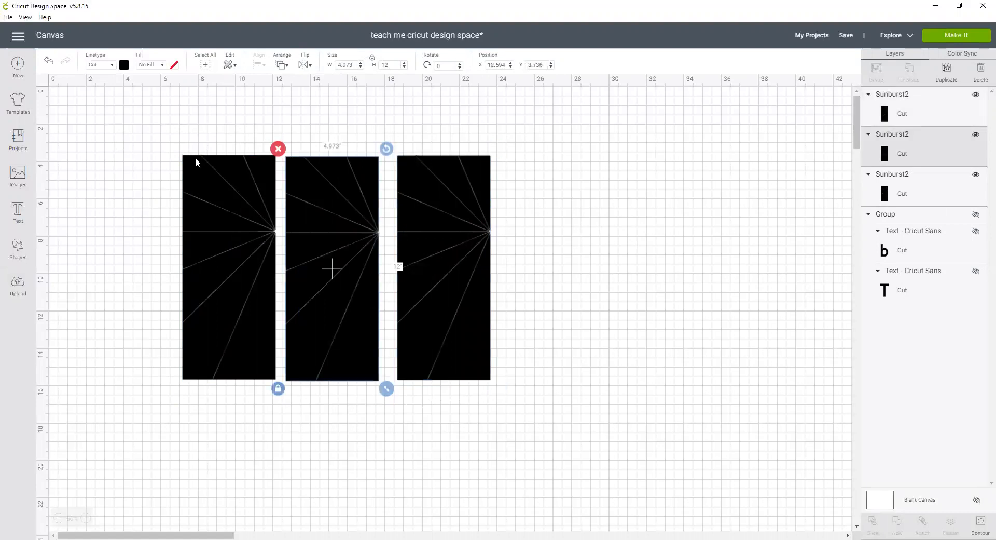
{"action": "left_click", "coordinate": [124, 65]}
{"action": "left_click", "coordinate": [134, 136]}
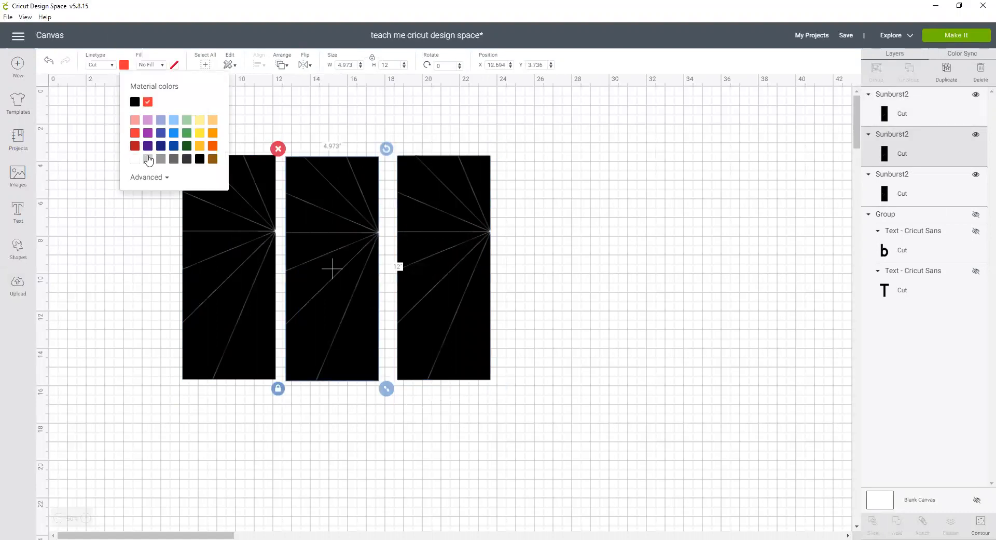
{"action": "left_click", "coordinate": [153, 179]}
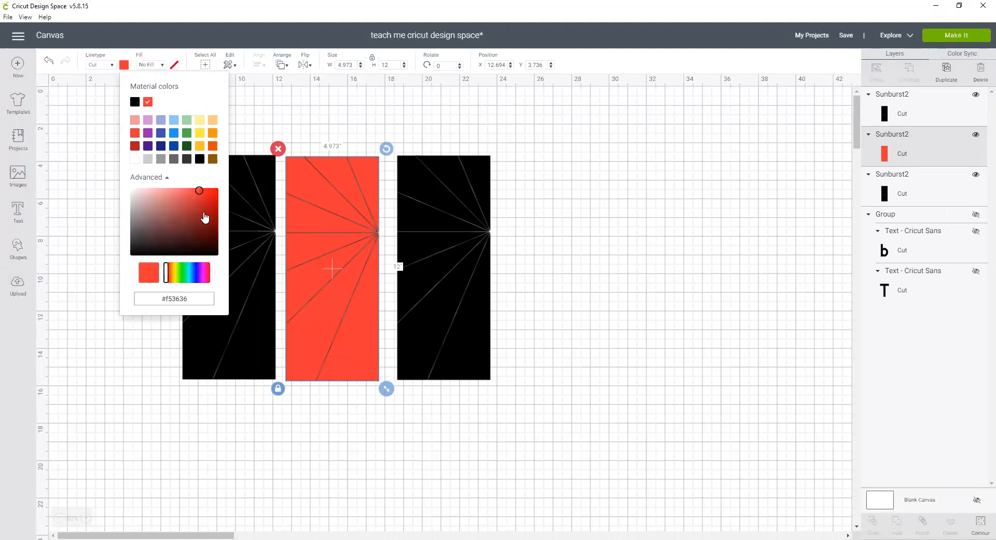
{"action": "left_click", "coordinate": [205, 213]}
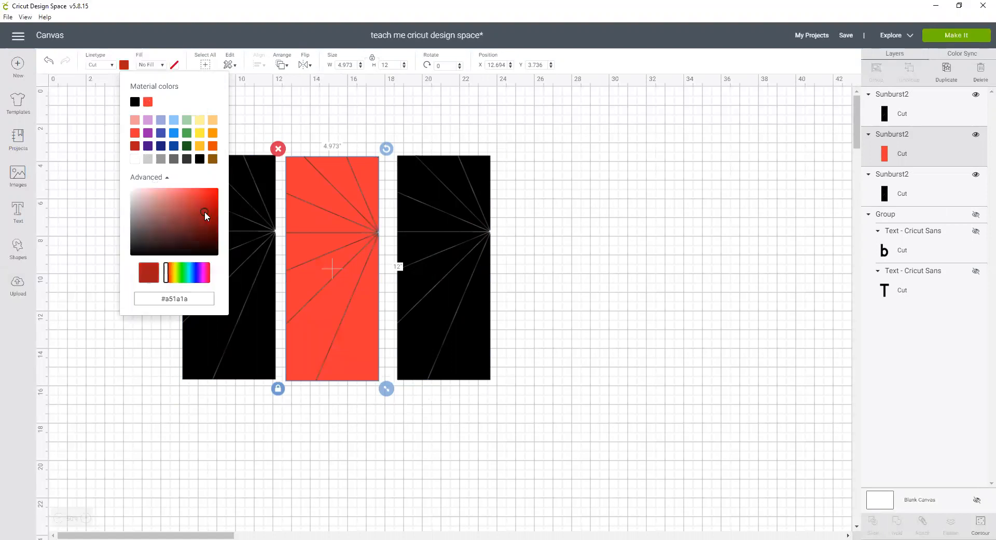
{"action": "left_click", "coordinate": [257, 102]}
Color the right strip white.
{"action": "left_click", "coordinate": [441, 215]}
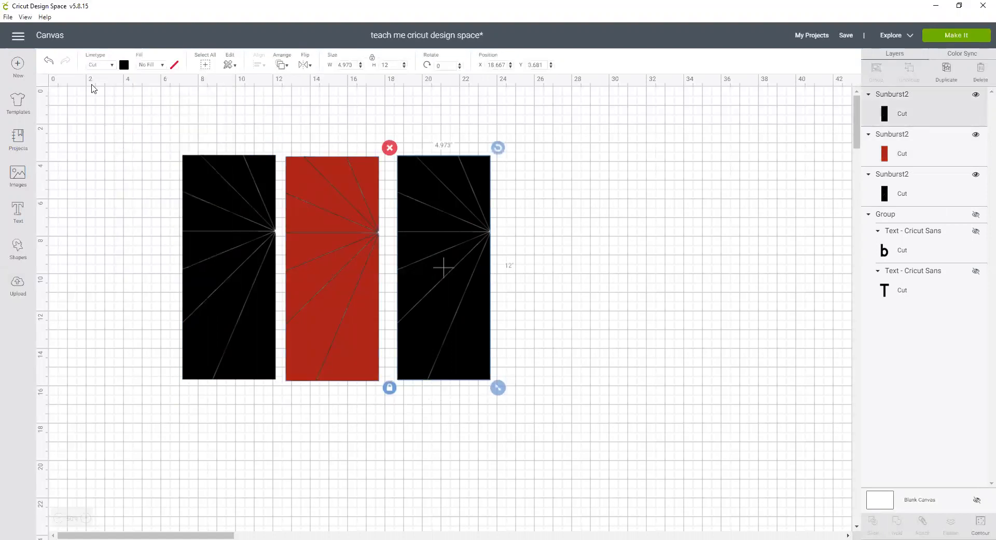
{"action": "left_click", "coordinate": [124, 65]}
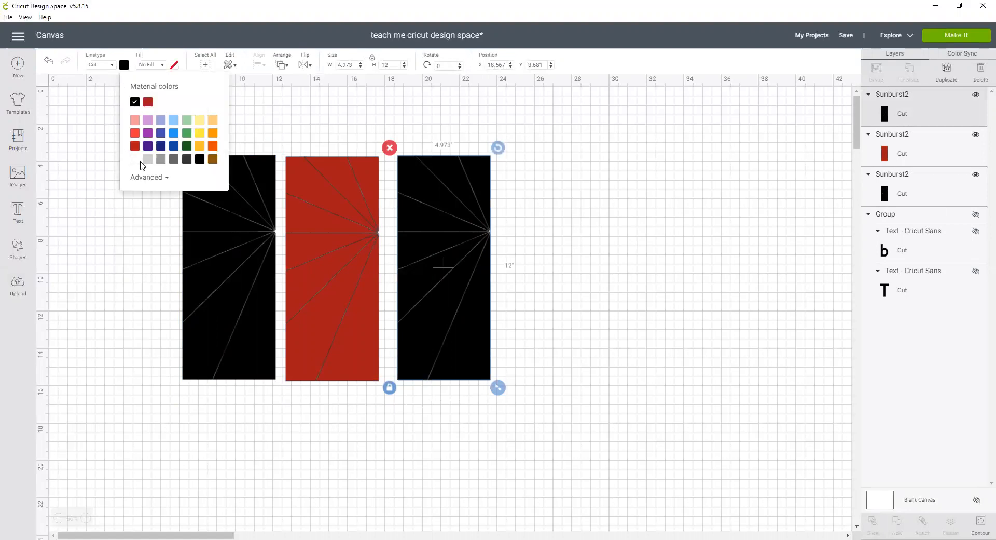
{"action": "left_click", "coordinate": [135, 159]}
{"action": "left_click", "coordinate": [618, 297]}
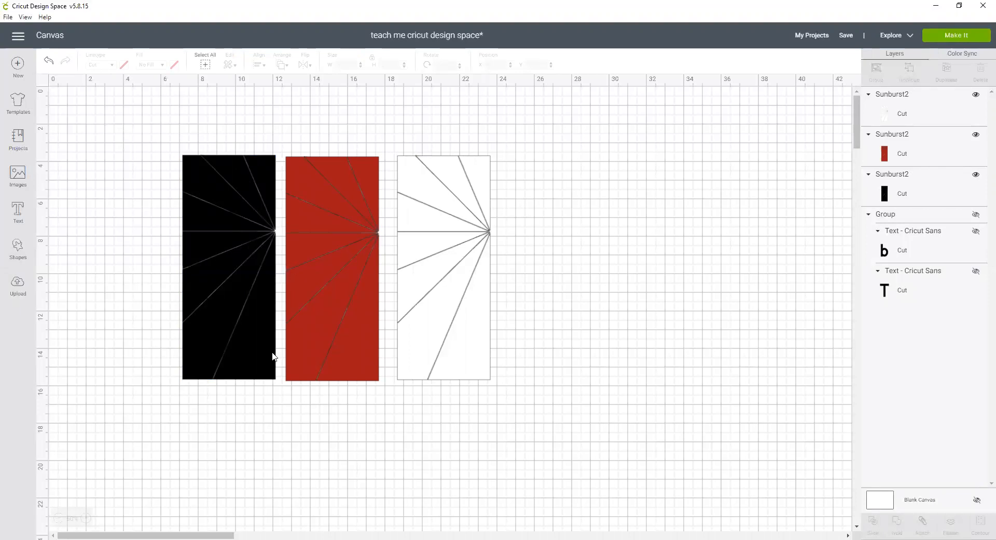
Move the black strip left and, in Hide Contour, zoom in and hide several of its wedge contours.
{"action": "left_click_drag", "start_coordinate": [257, 291], "coordinate": [171, 288]}
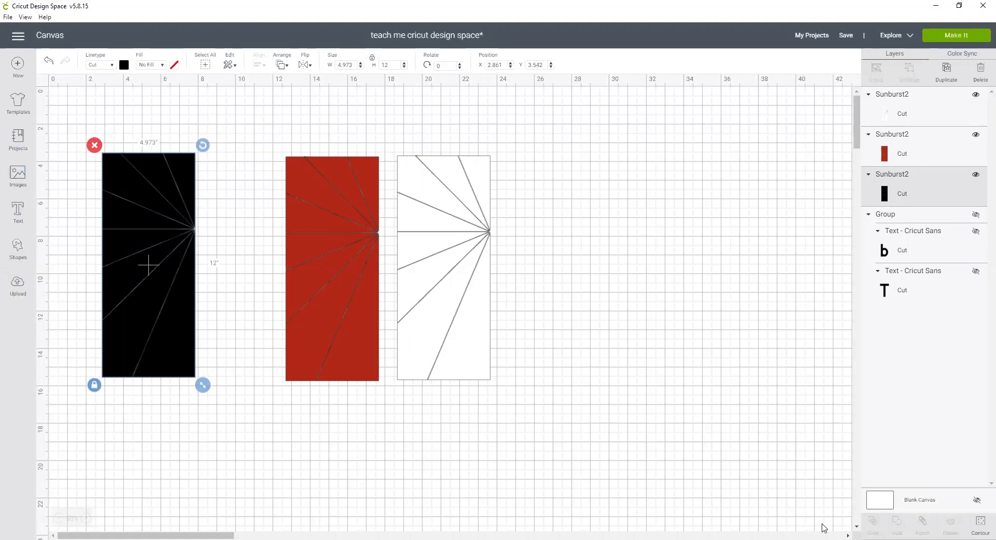
{"action": "left_click", "coordinate": [980, 525]}
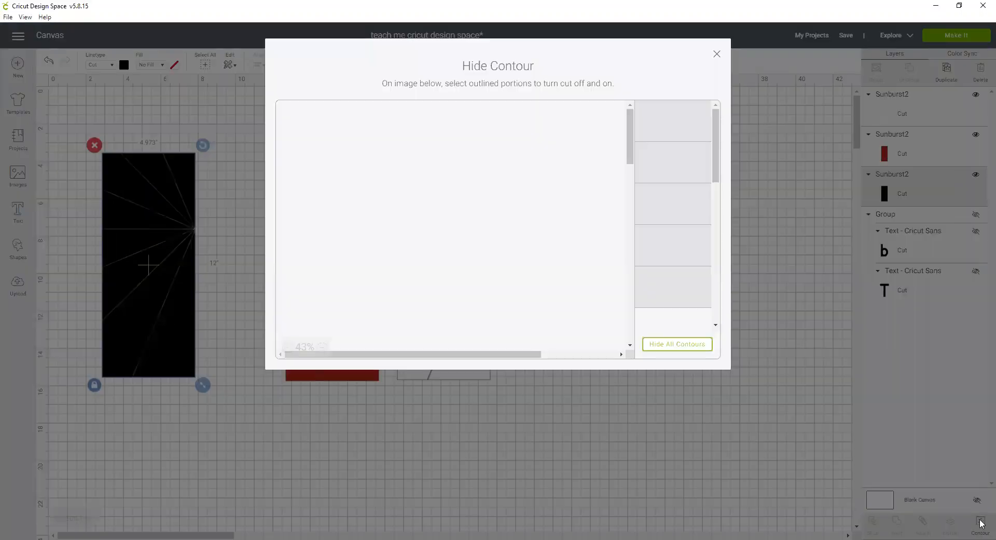
{"action": "left_click", "coordinate": [328, 346]}
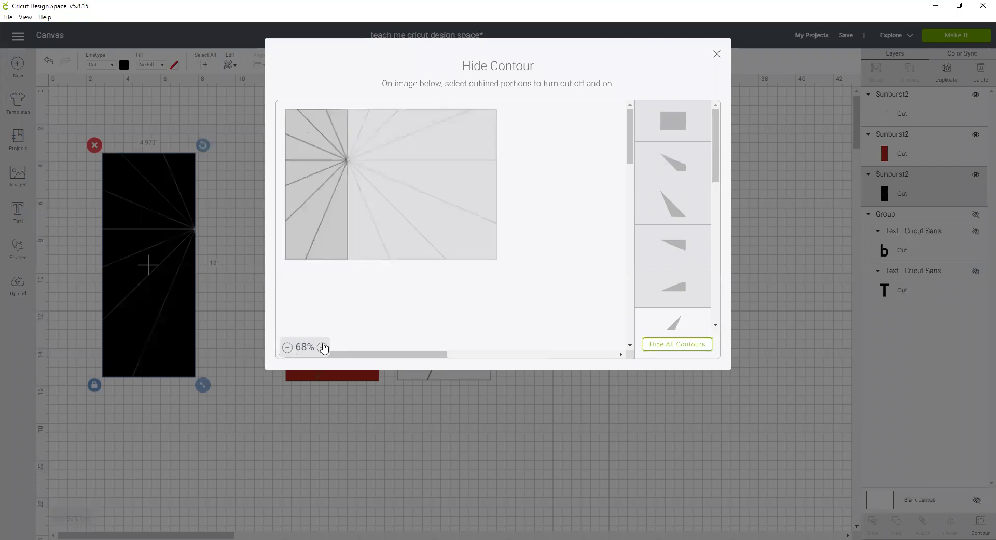
{"action": "left_click", "coordinate": [328, 346]}
{"action": "left_click", "coordinate": [328, 346]}
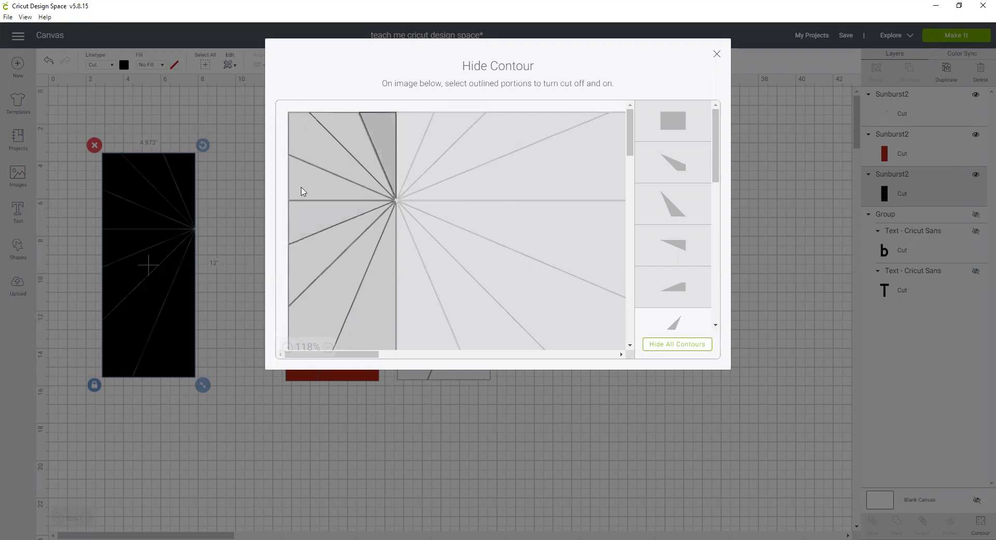
{"action": "left_click", "coordinate": [307, 226]}
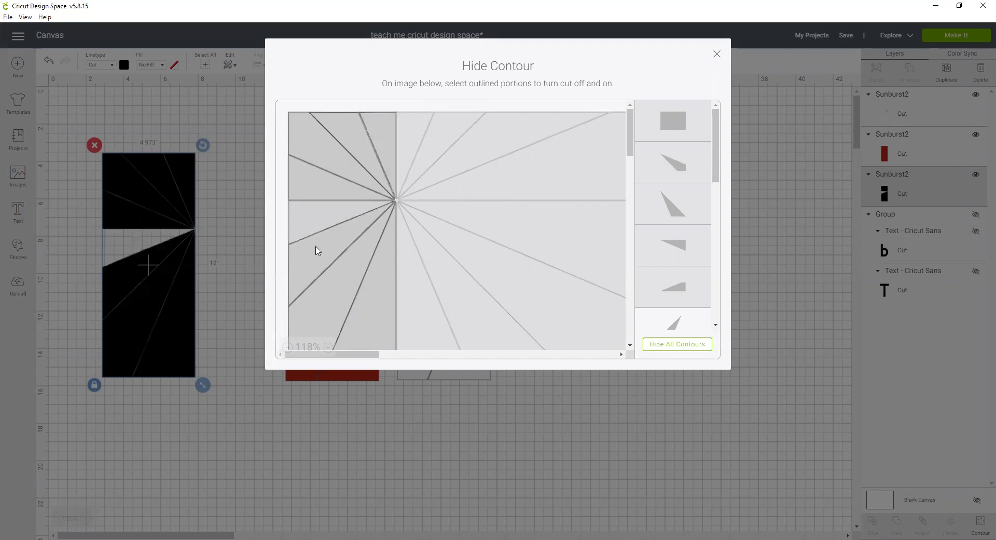
{"action": "left_click", "coordinate": [318, 215]}
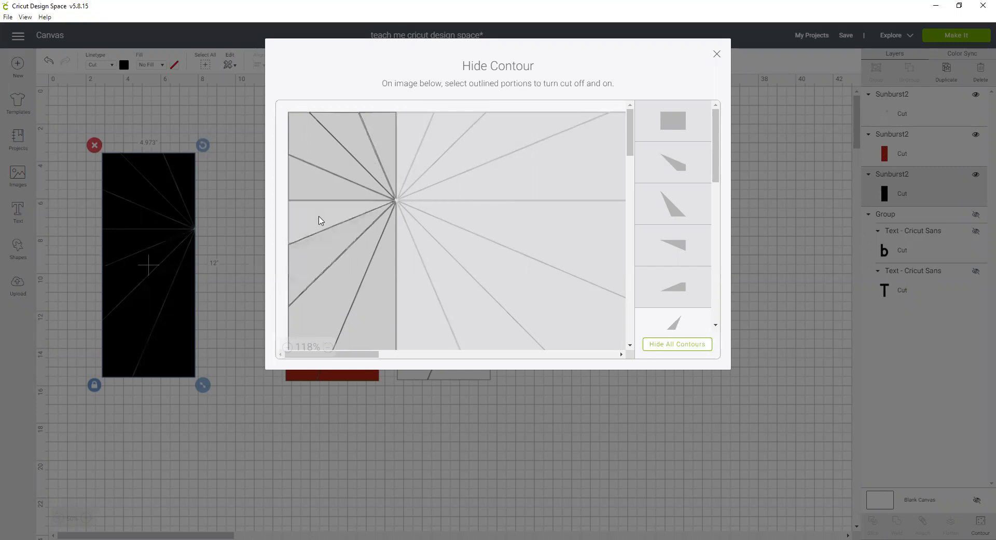
{"action": "left_click", "coordinate": [301, 273]}
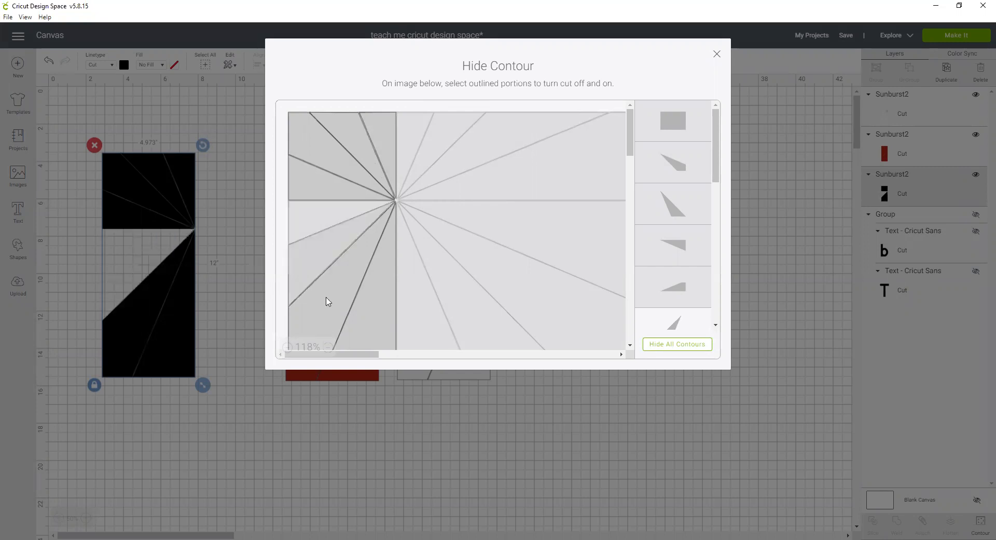
{"action": "left_click", "coordinate": [394, 321]}
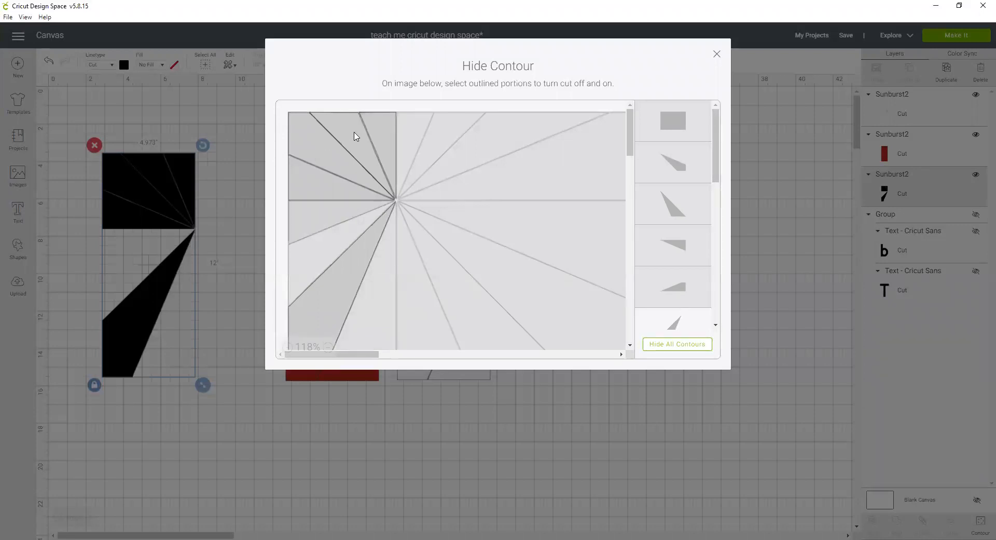
Hide two more of the black strip's wedge contours from the contour list.
{"action": "left_click_drag", "start_coordinate": [718, 154], "coordinate": [742, 265]}
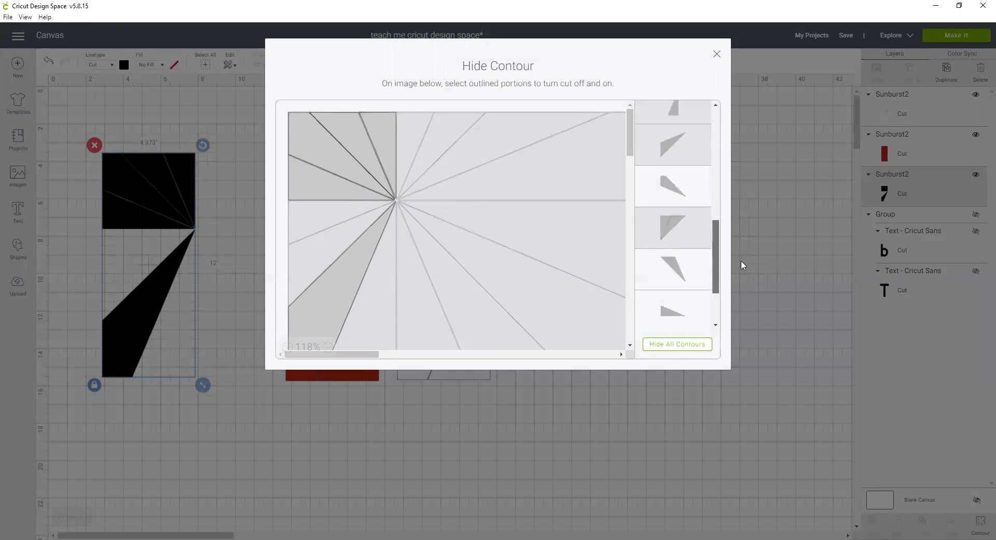
{"action": "left_click", "coordinate": [681, 186]}
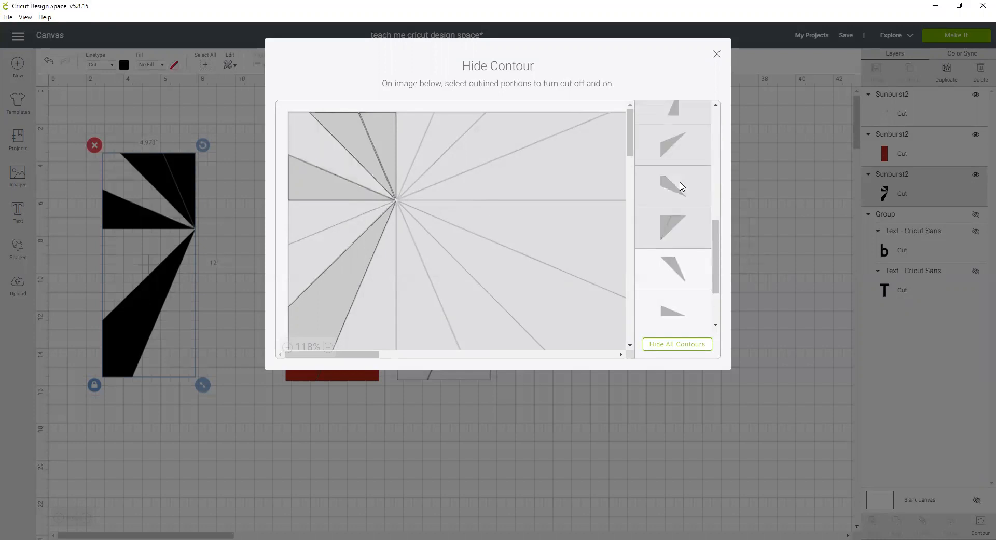
{"action": "left_click", "coordinate": [675, 269]}
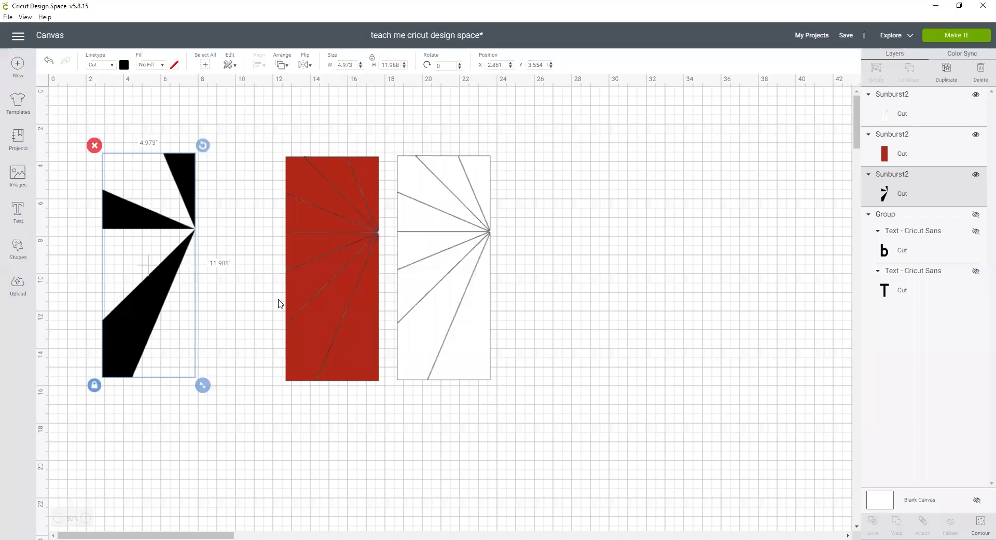
Move the red strip over the black strip's right side and hide its wedge contours in Hide Contour.
{"action": "left_click_drag", "start_coordinate": [323, 323], "coordinate": [210, 321]}
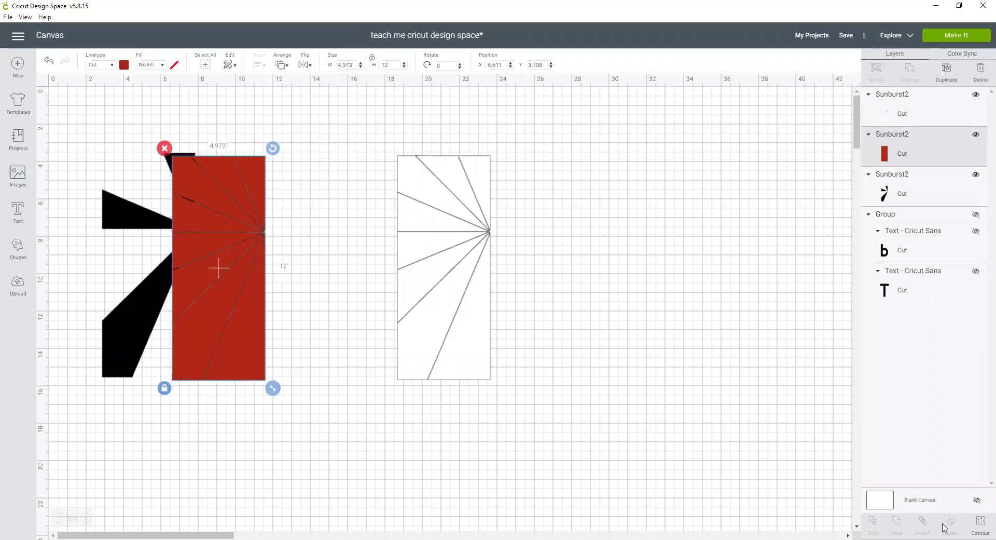
{"action": "left_click", "coordinate": [981, 523]}
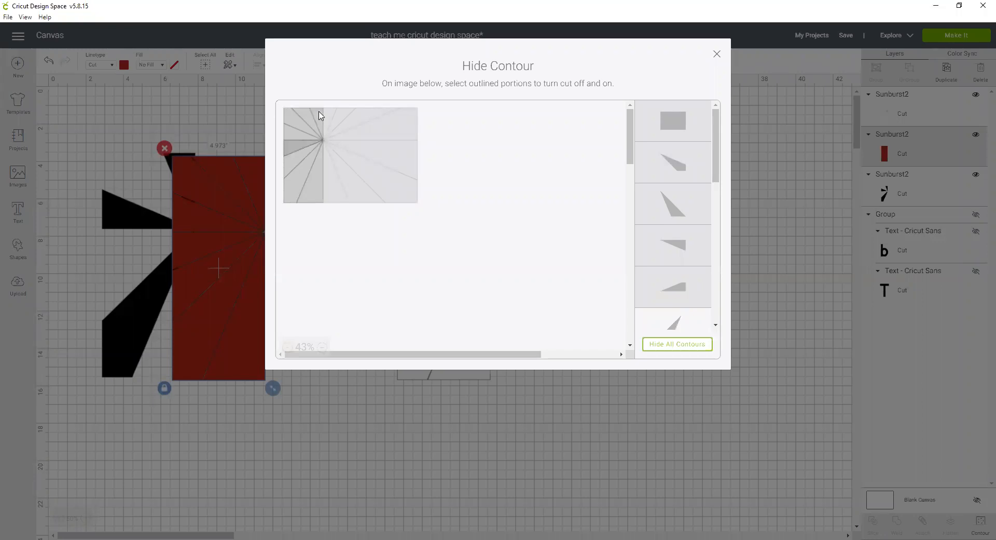
{"action": "left_click", "coordinate": [321, 115]}
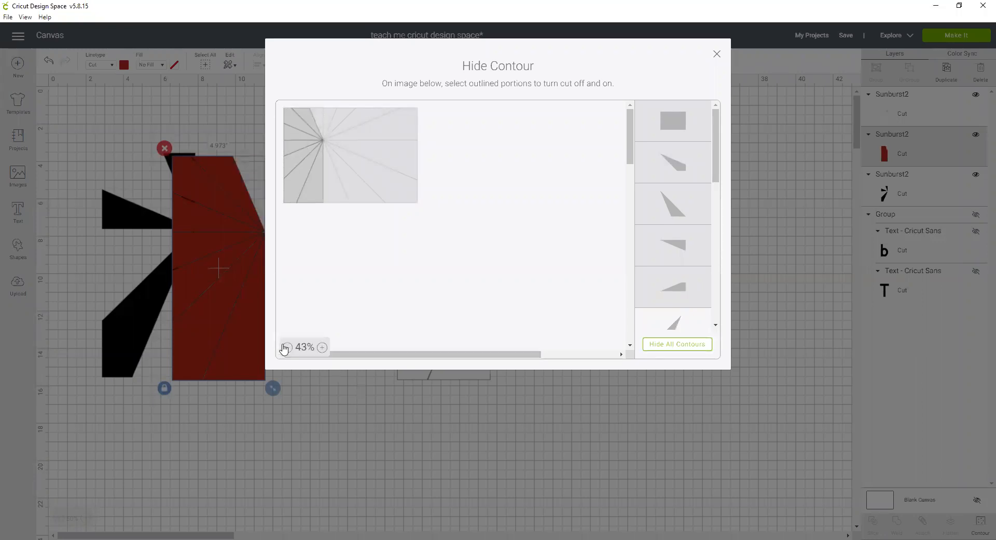
{"action": "left_click", "coordinate": [322, 347]}
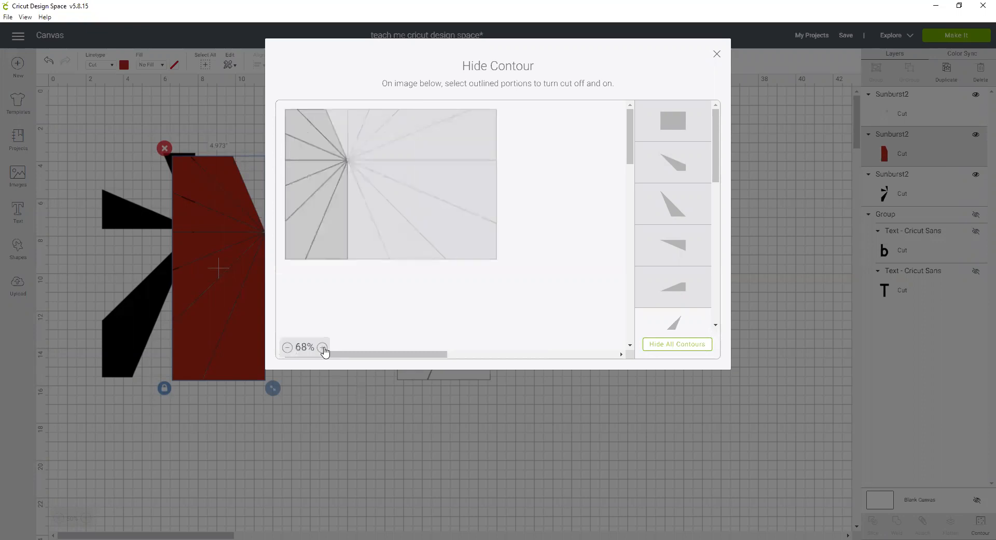
{"action": "left_click", "coordinate": [322, 348]}
{"action": "left_click", "coordinate": [323, 347]}
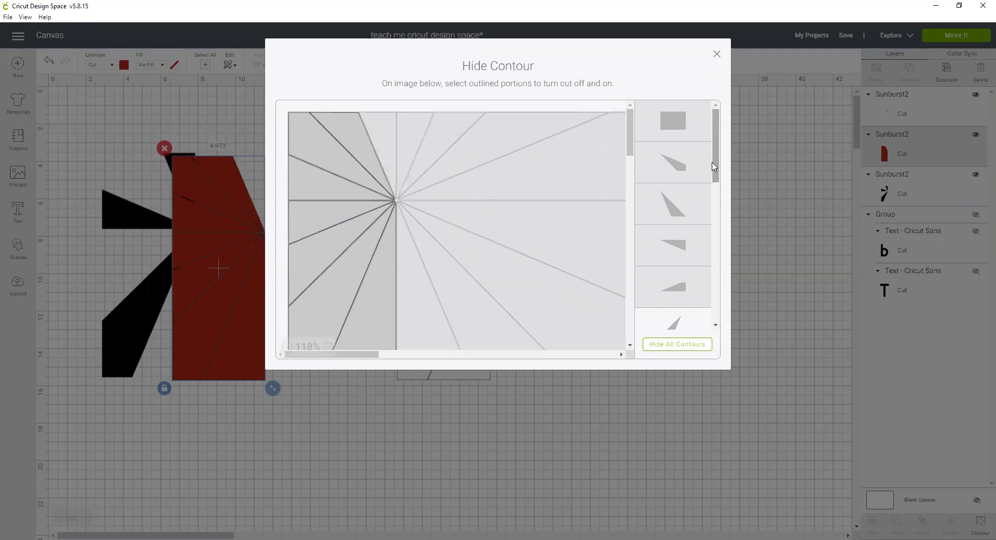
{"action": "left_click_drag", "start_coordinate": [716, 165], "coordinate": [722, 262]}
{"action": "left_click", "coordinate": [672, 238]}
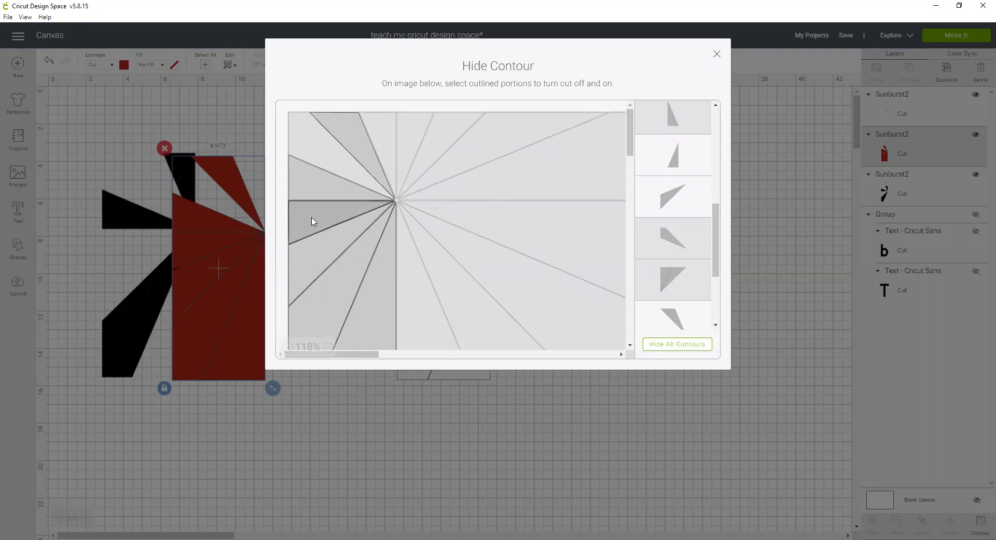
{"action": "left_click", "coordinate": [312, 221]}
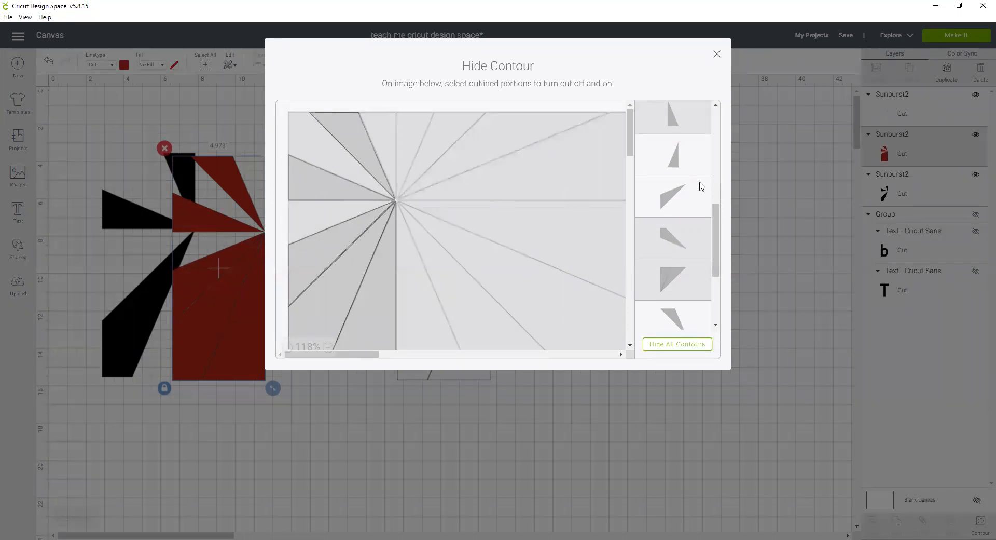
Hide the remaining unwanted red wedge contours, close the window, and nudge the red strip onto the black strip.
{"action": "left_click_drag", "start_coordinate": [716, 235], "coordinate": [718, 279]}
{"action": "left_click", "coordinate": [684, 229]}
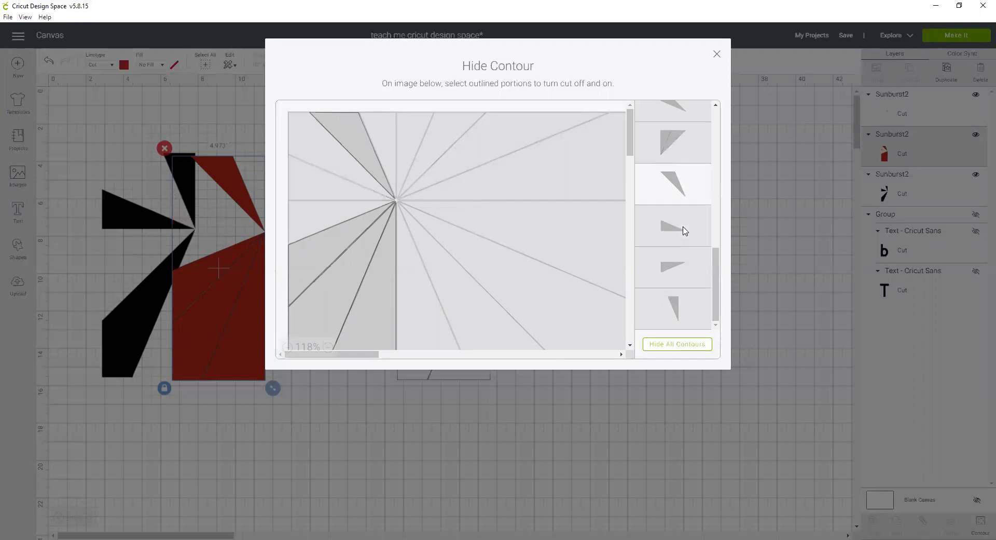
{"action": "left_click", "coordinate": [324, 218]}
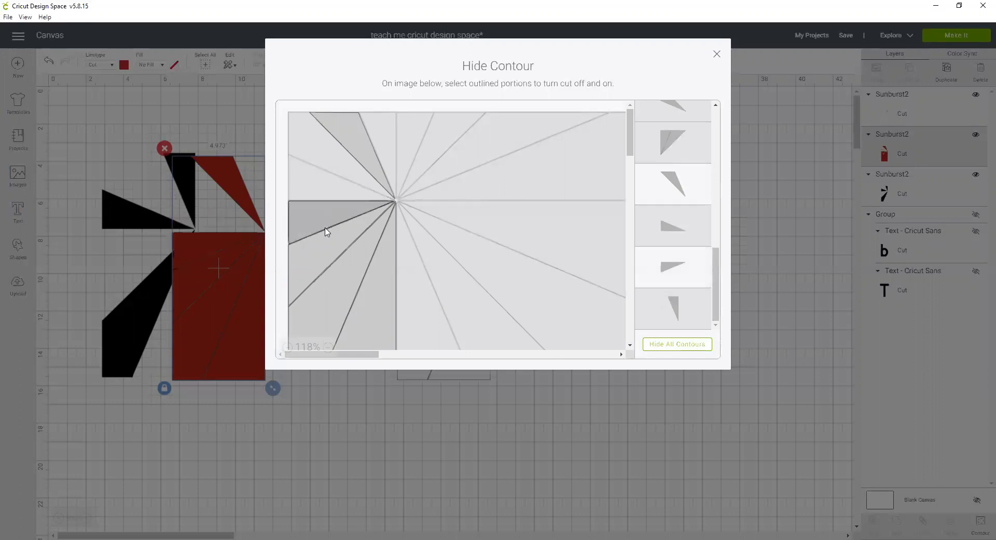
{"action": "left_click", "coordinate": [330, 266]}
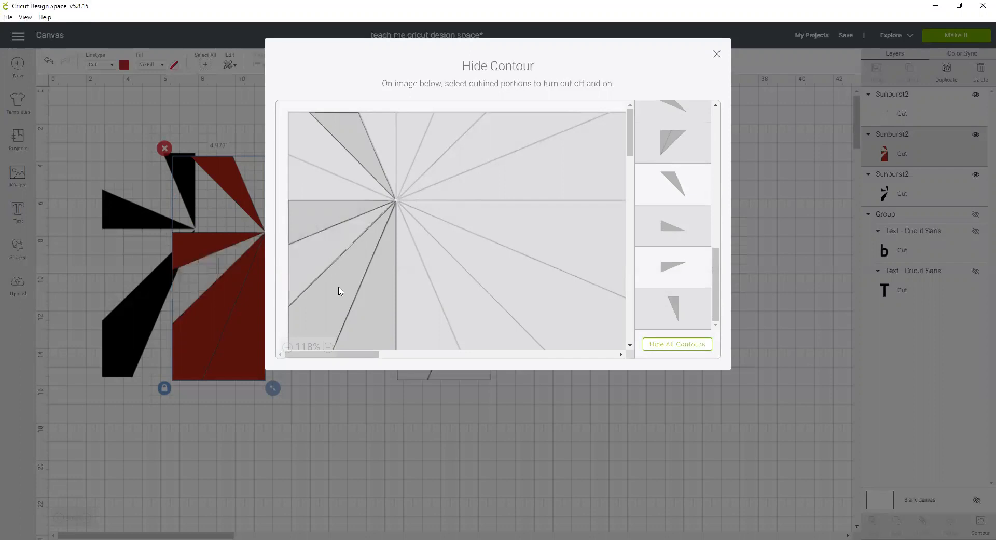
{"action": "scroll", "coordinate": [331, 296], "scroll_direction": "down", "scroll_amount": 5}
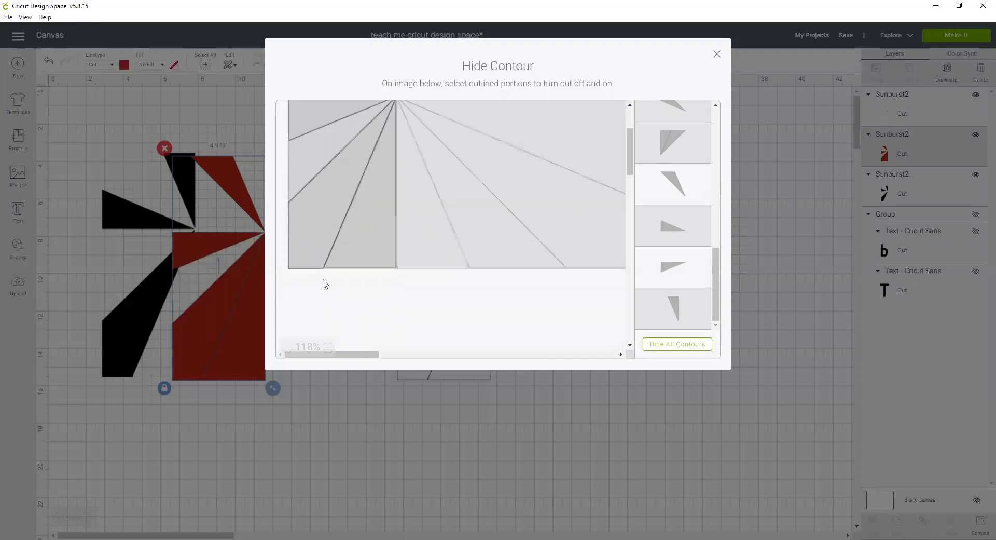
{"action": "left_click", "coordinate": [311, 179]}
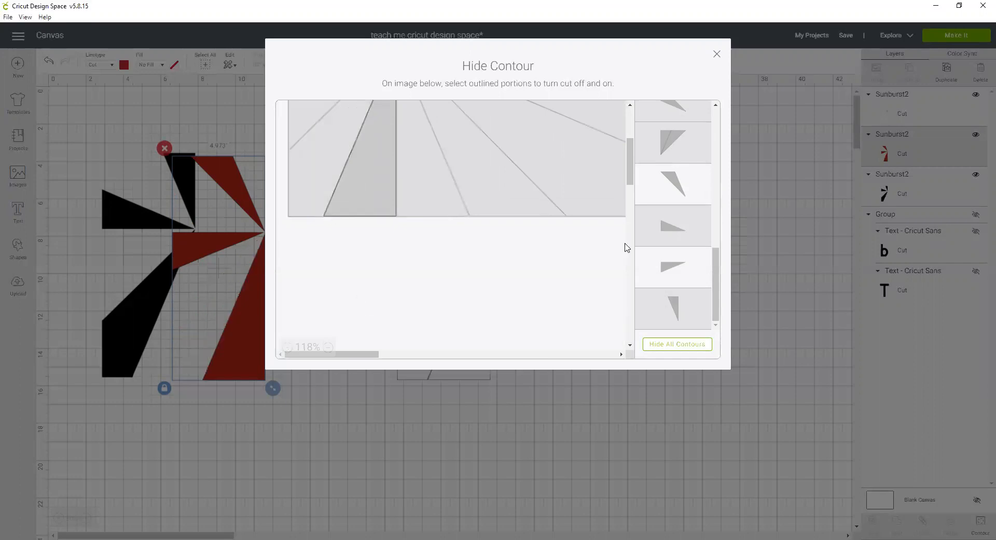
{"action": "key", "text": "Escape"}
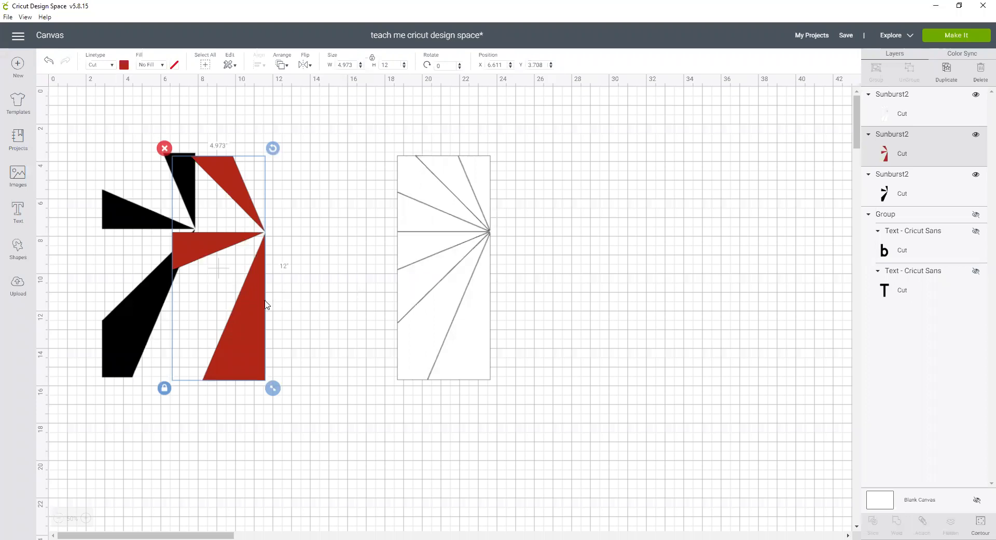
{"action": "left_click_drag", "start_coordinate": [219, 301], "coordinate": [179, 313]}
Move the white strip left and hide its contours so only two white wedges remain.
{"action": "left_click_drag", "start_coordinate": [434, 299], "coordinate": [298, 303]}
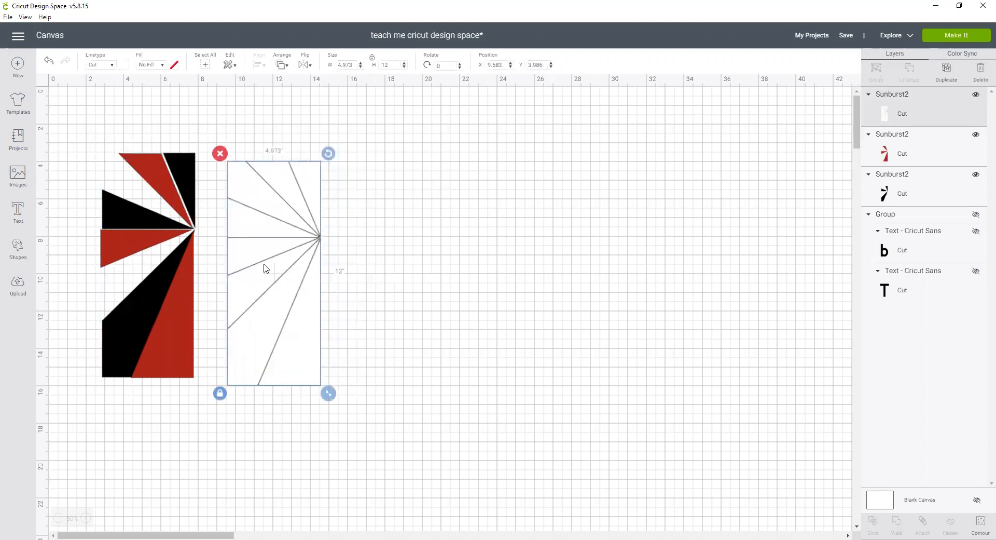
{"action": "left_click", "coordinate": [981, 521]}
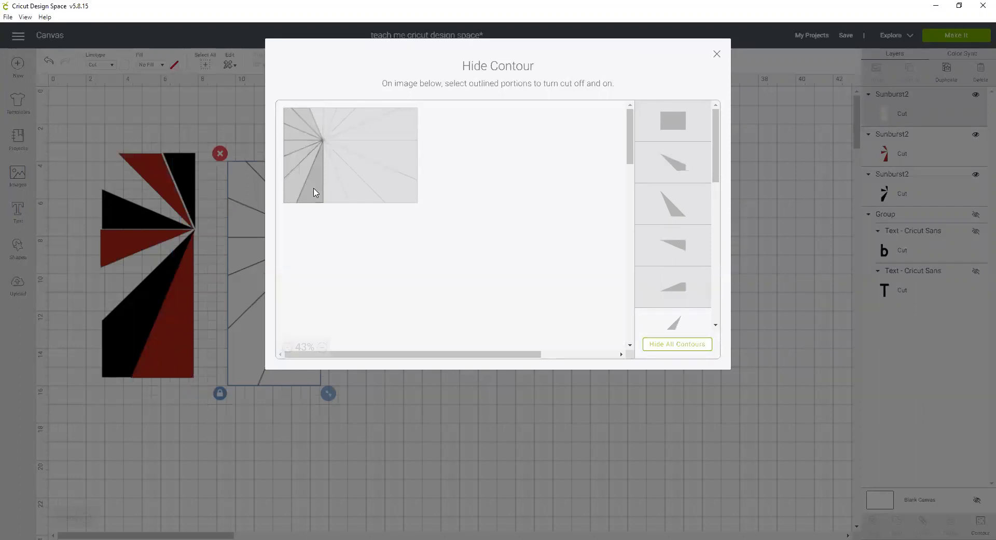
{"action": "left_click", "coordinate": [323, 347]}
{"action": "left_click", "coordinate": [323, 346]}
{"action": "left_click", "coordinate": [323, 346]}
{"action": "left_click", "coordinate": [323, 346]}
{"action": "left_click", "coordinate": [323, 346]}
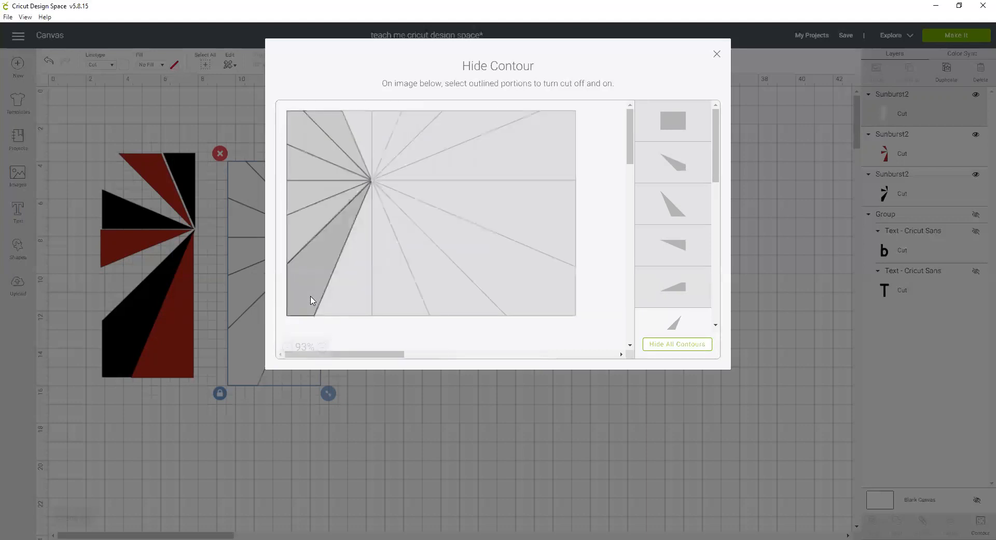
{"action": "left_click", "coordinate": [304, 296]}
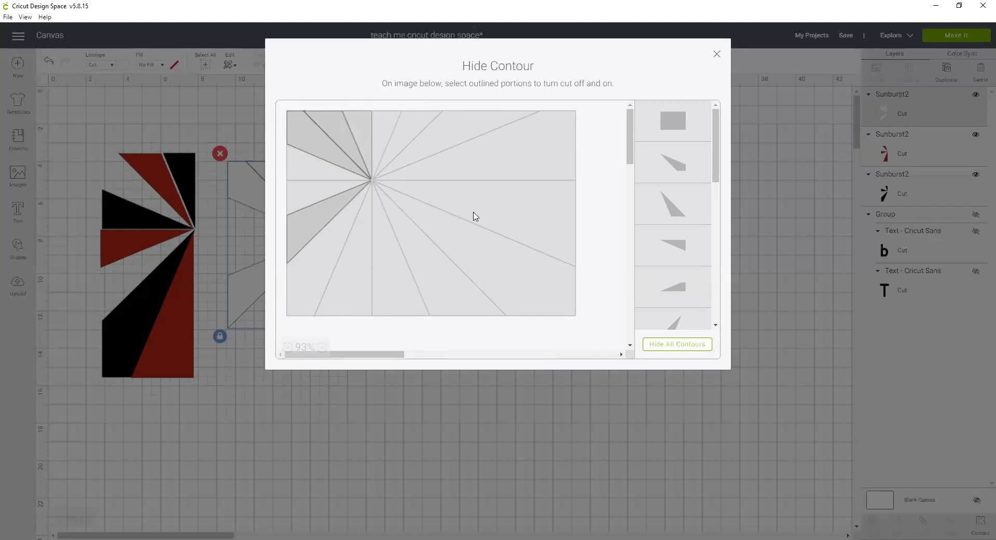
{"action": "left_click_drag", "start_coordinate": [720, 186], "coordinate": [716, 282]}
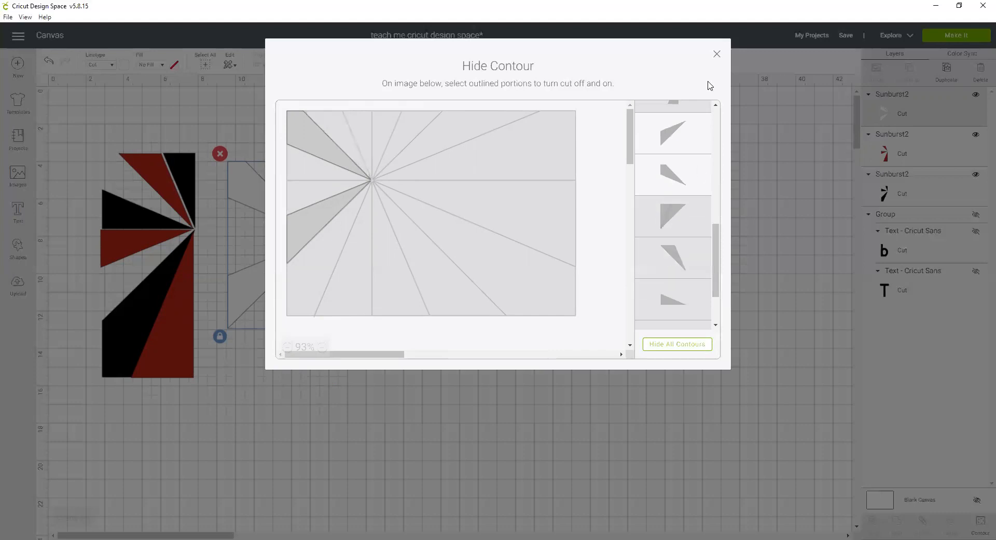
{"action": "left_click", "coordinate": [717, 54]}
Move the white strip onto the others, select all three strips, and align them left and top.
{"action": "left_click_drag", "start_coordinate": [236, 277], "coordinate": [118, 273]}
{"action": "left_click", "coordinate": [358, 298]}
{"action": "left_click_drag", "start_coordinate": [70, 122], "coordinate": [253, 421]}
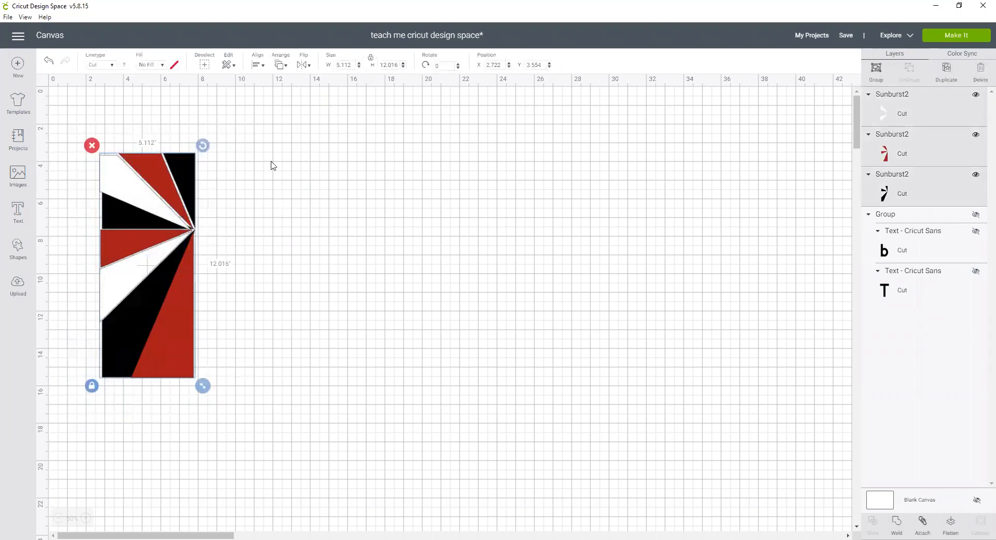
{"action": "left_click", "coordinate": [255, 63]}
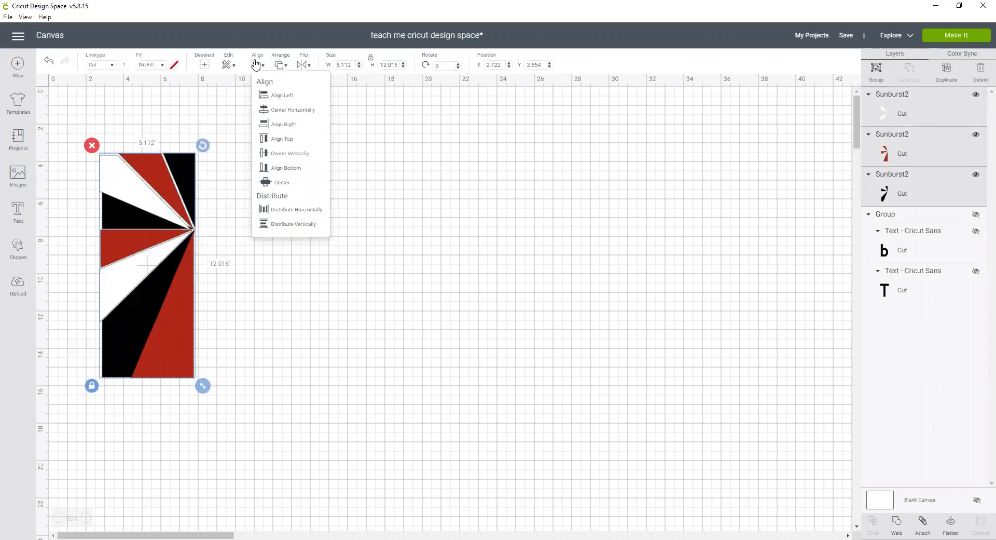
{"action": "left_click", "coordinate": [270, 97]}
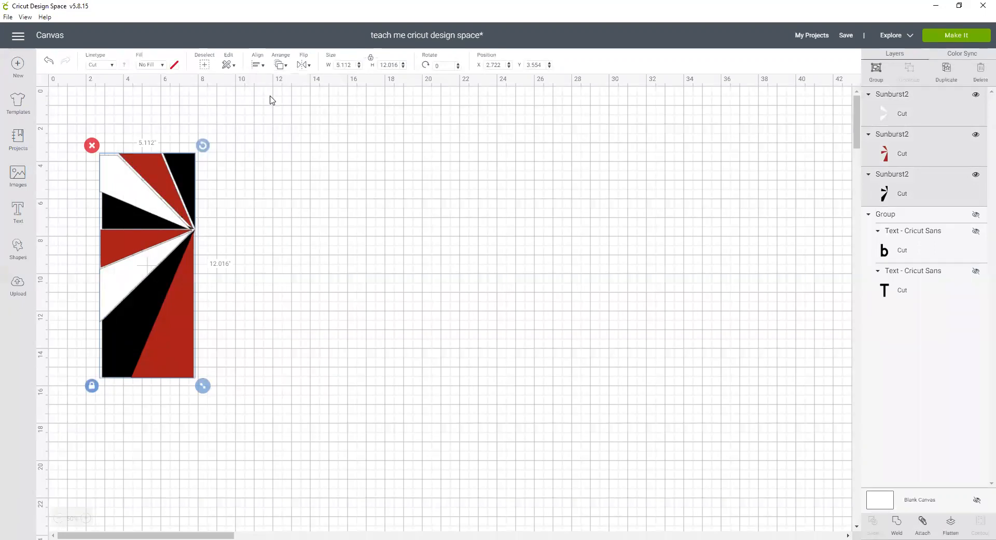
{"action": "left_click", "coordinate": [256, 64]}
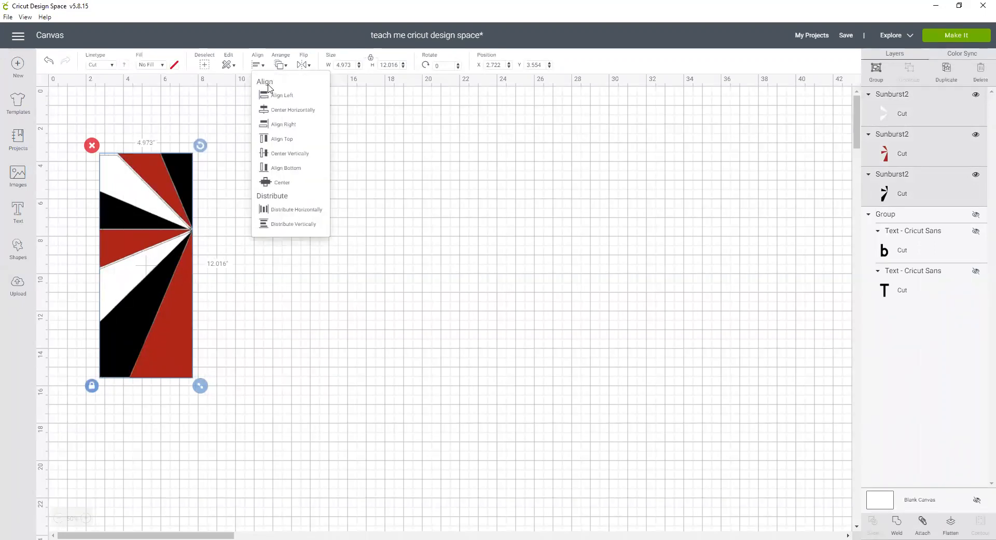
{"action": "left_click", "coordinate": [280, 140]}
{"action": "left_click", "coordinate": [303, 176]}
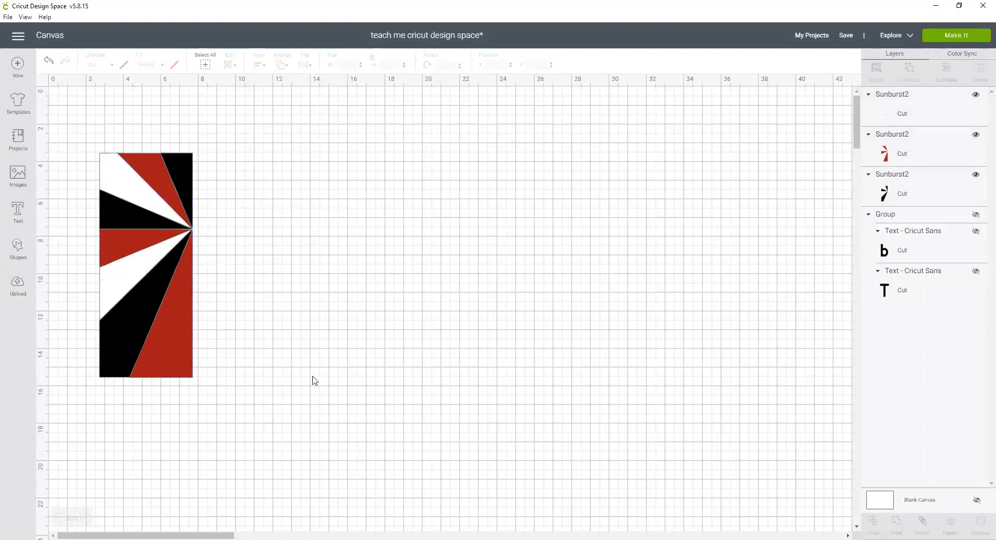
Send the design to Make It to prepare the cut mats.
{"action": "left_click", "coordinate": [954, 37]}
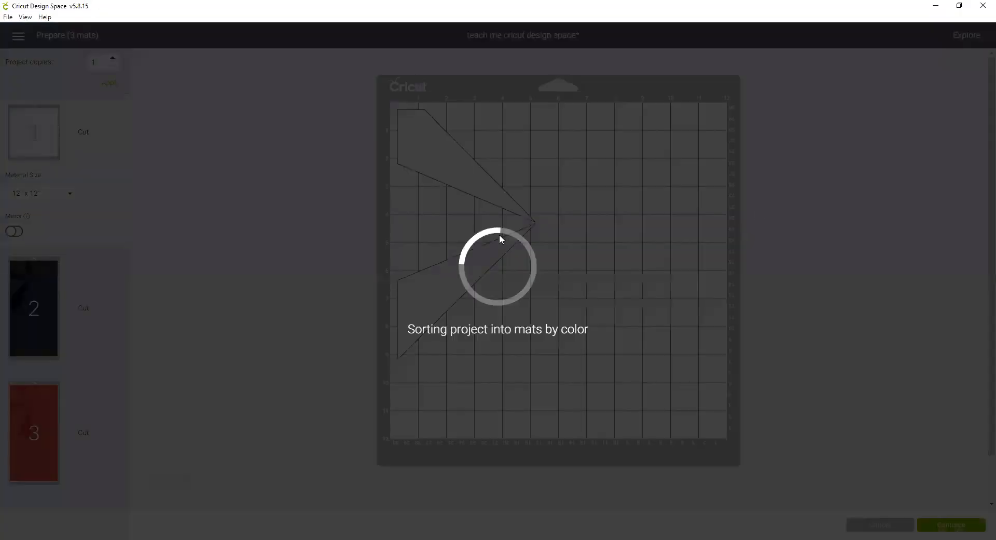